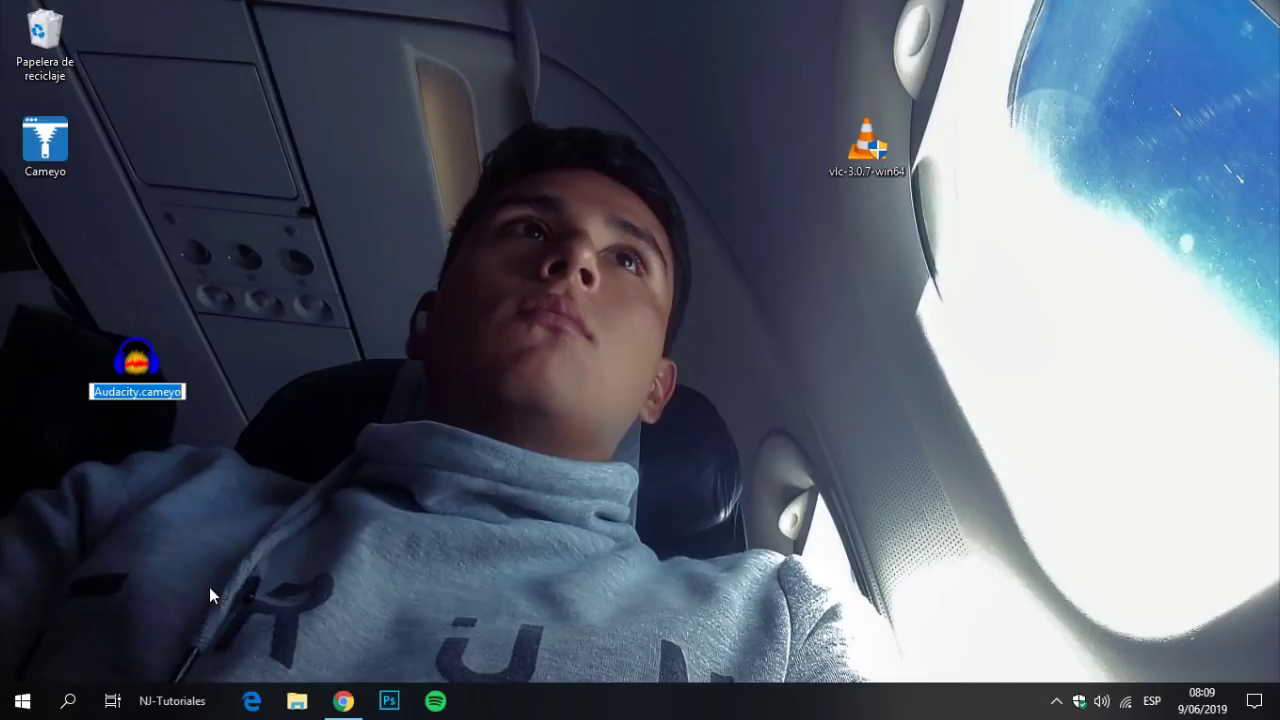
- Rename the Audacity.cameyo file on the desktop as "Audacity portable"
key("End")
key("BackSpace")
key("BackSpace")
key("BackSpace")
key("BackSpace")
key("BackSpace")
key("BackSpace")
key("BackSpace")
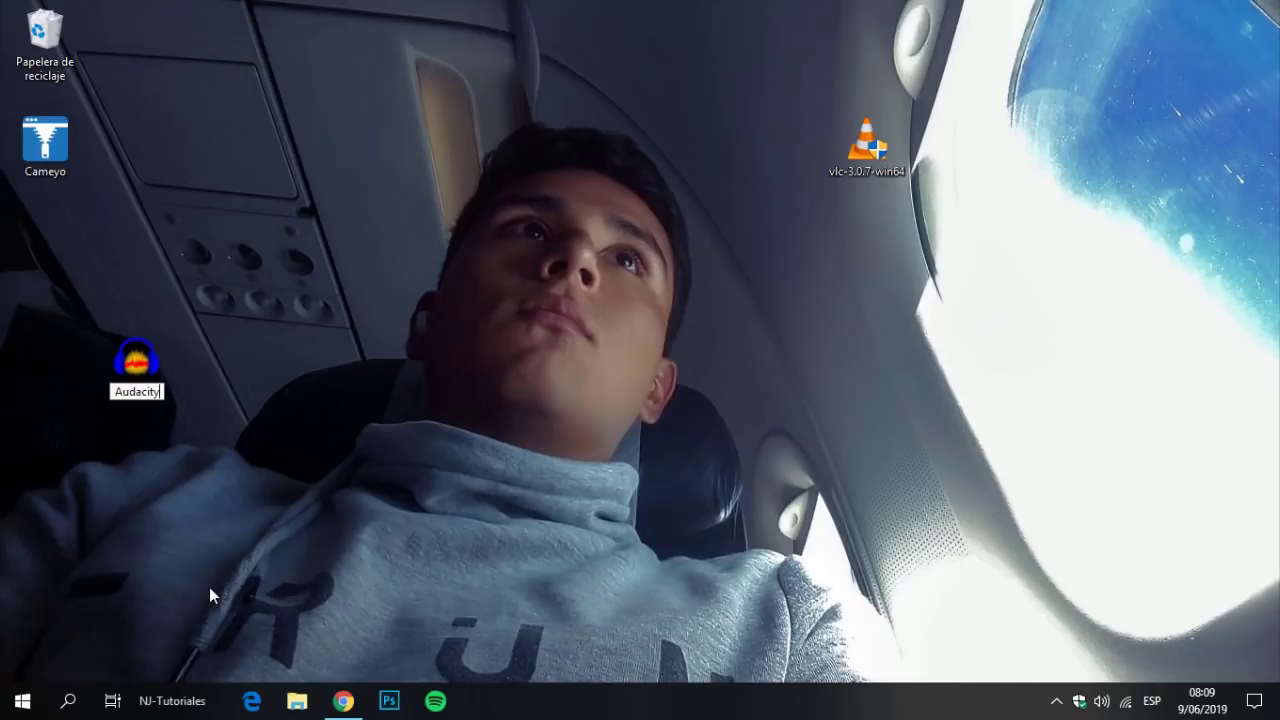
type("portable")
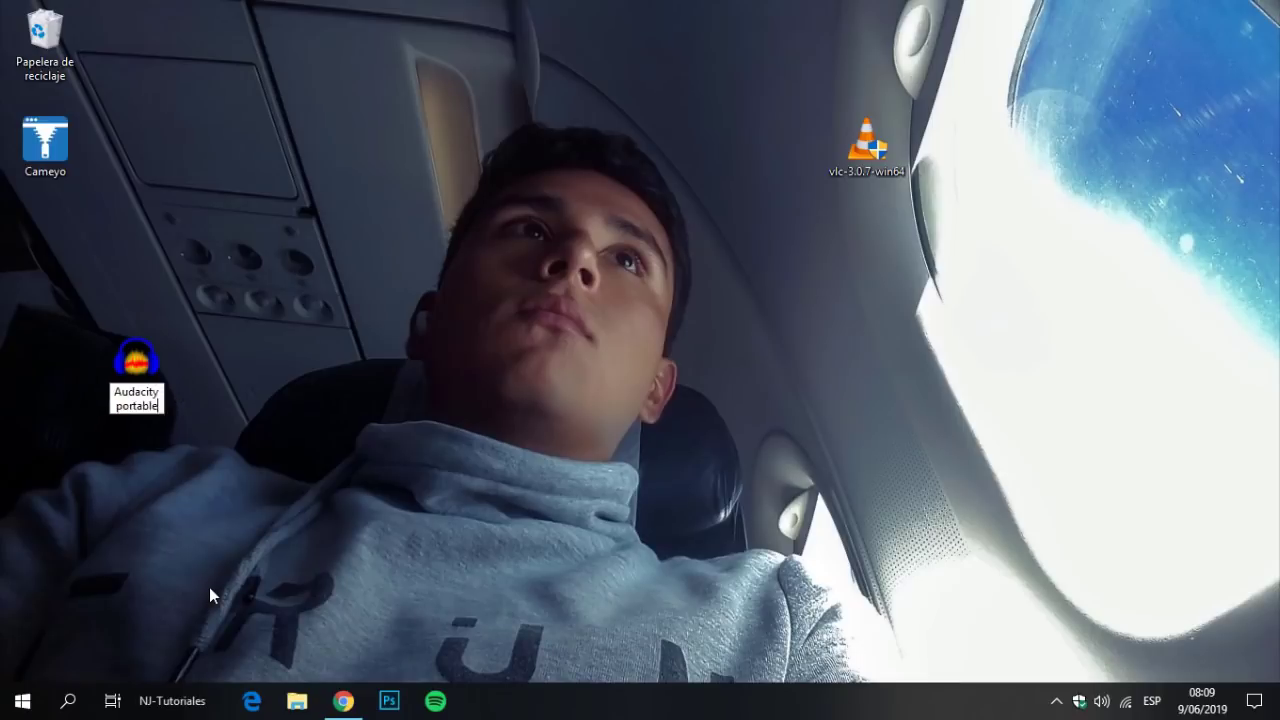
key("Return")
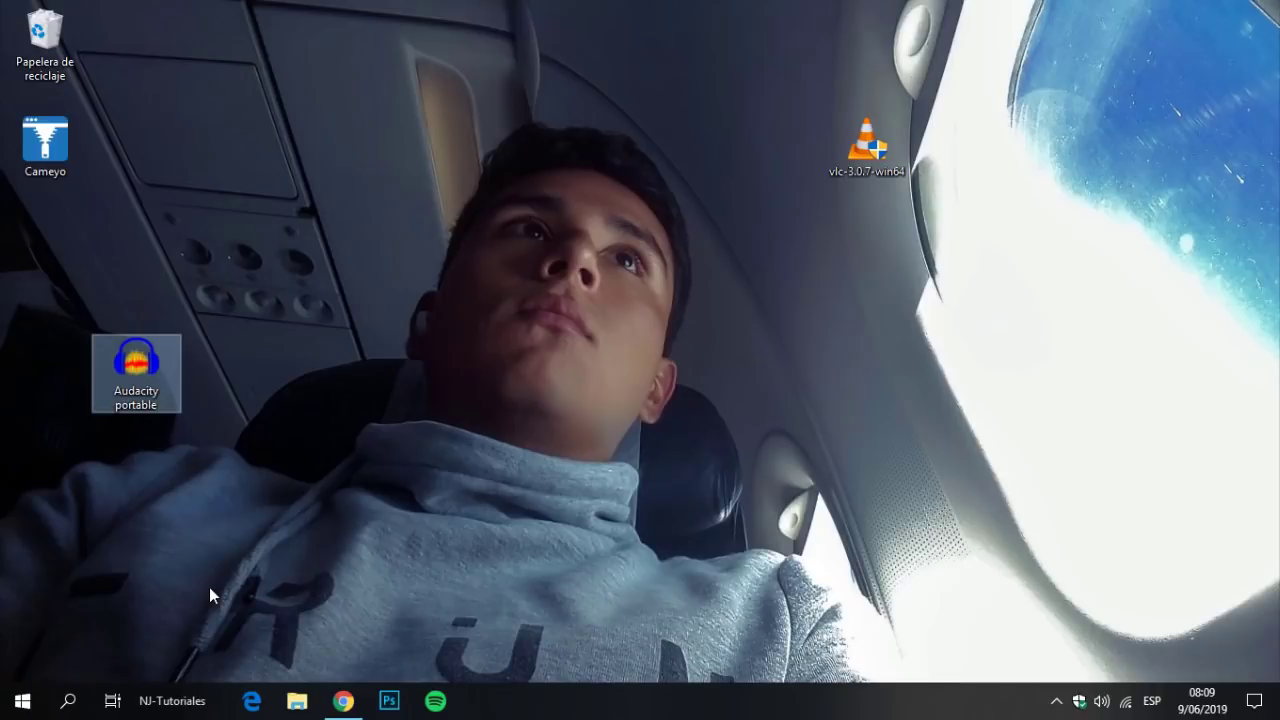
- Launch the portable Audacity and check both Program Files folders for an installed copy of it
double_click(153, 368)
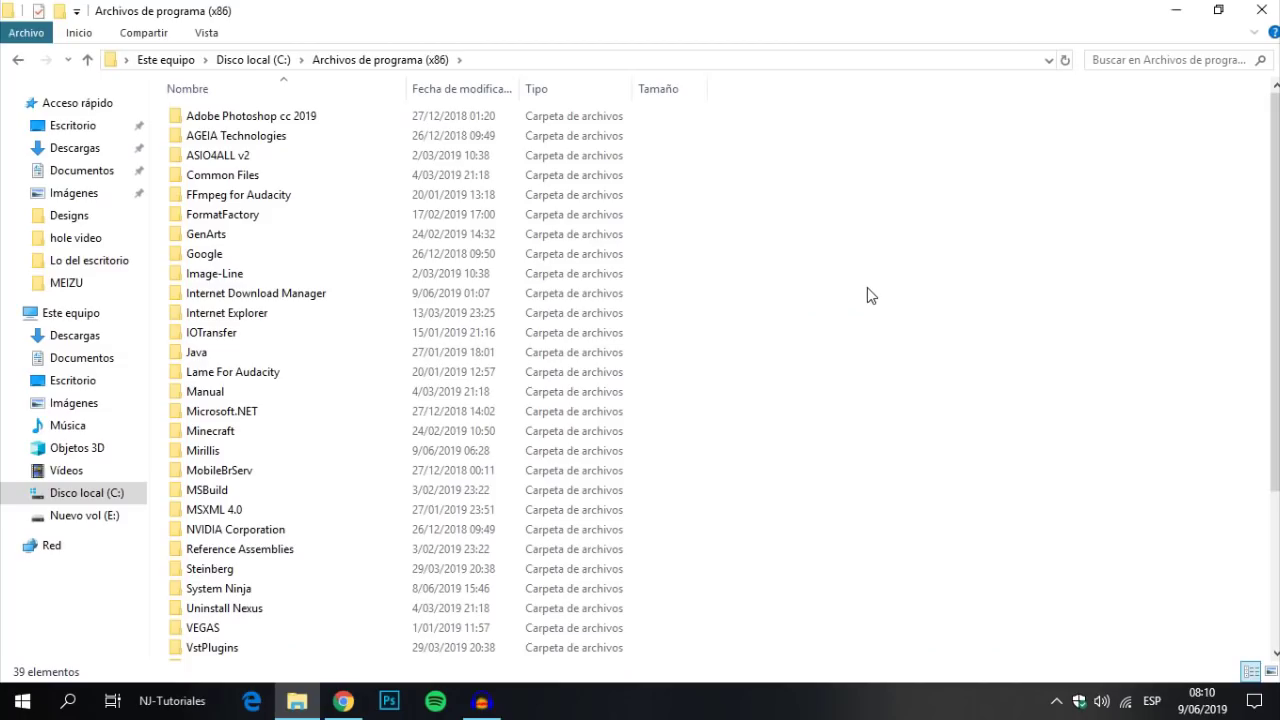
left_click(486, 60)
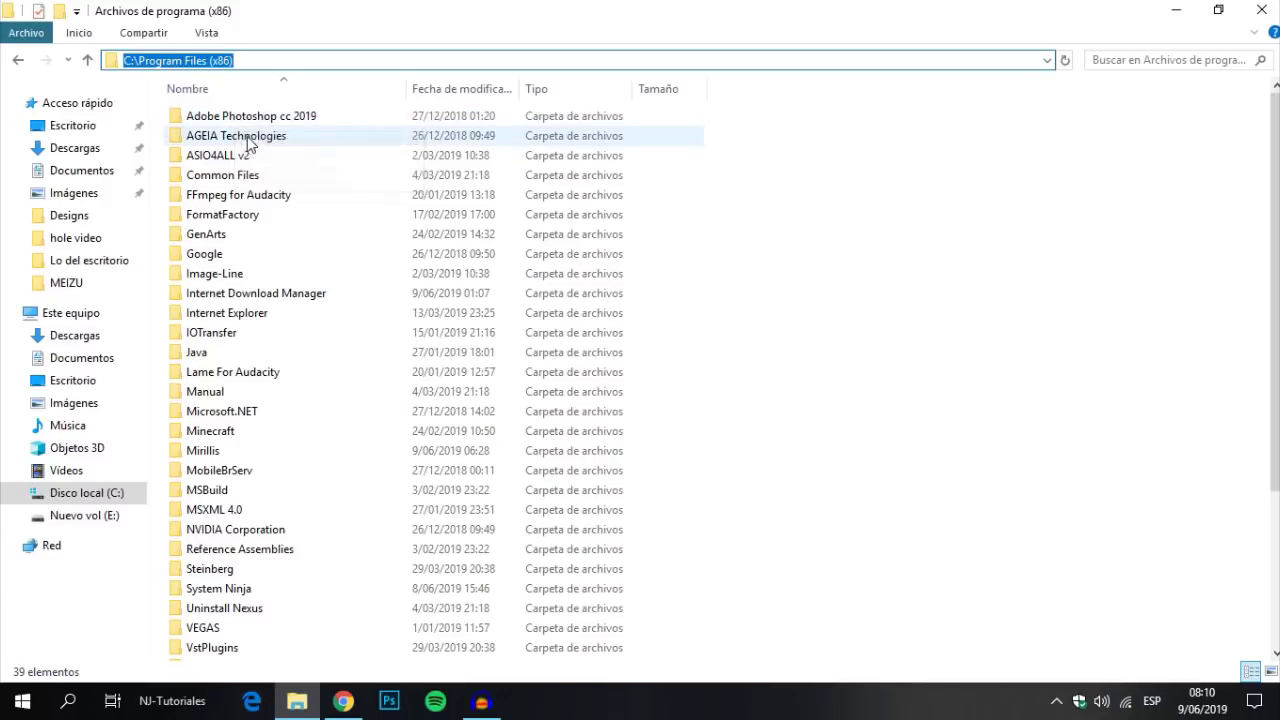
key("alt+Left")
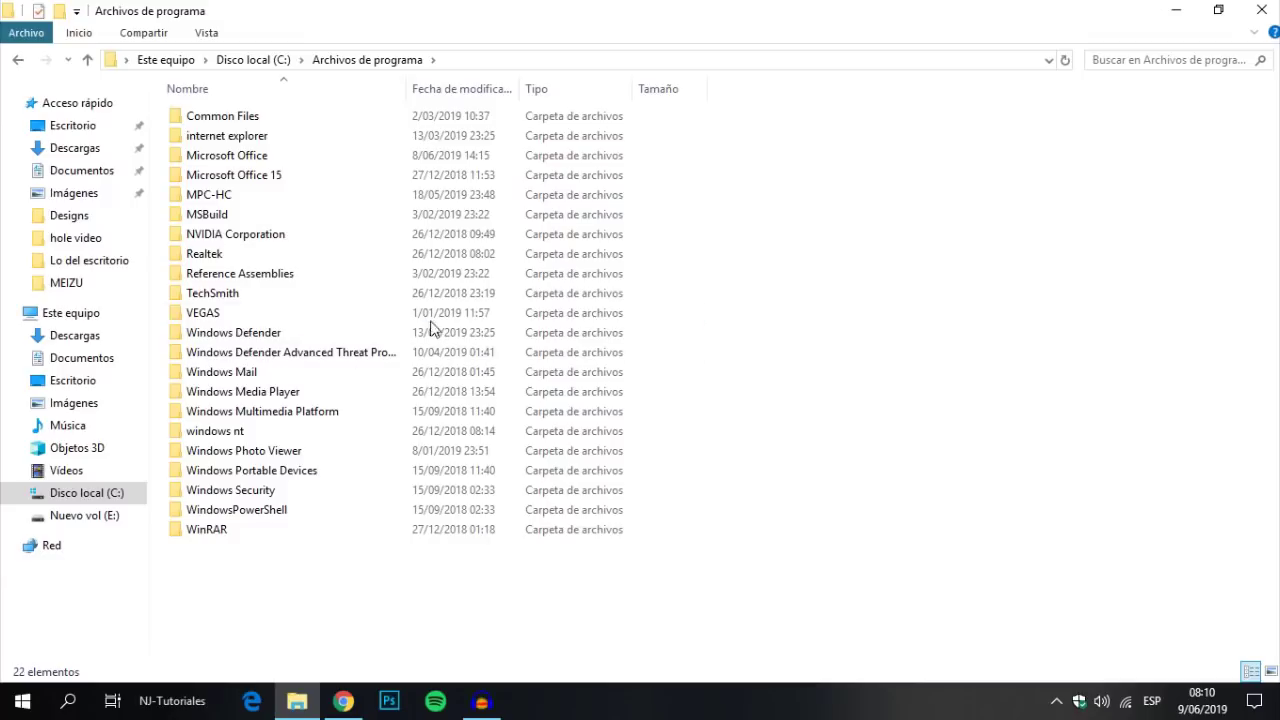
left_click(1261, 10)
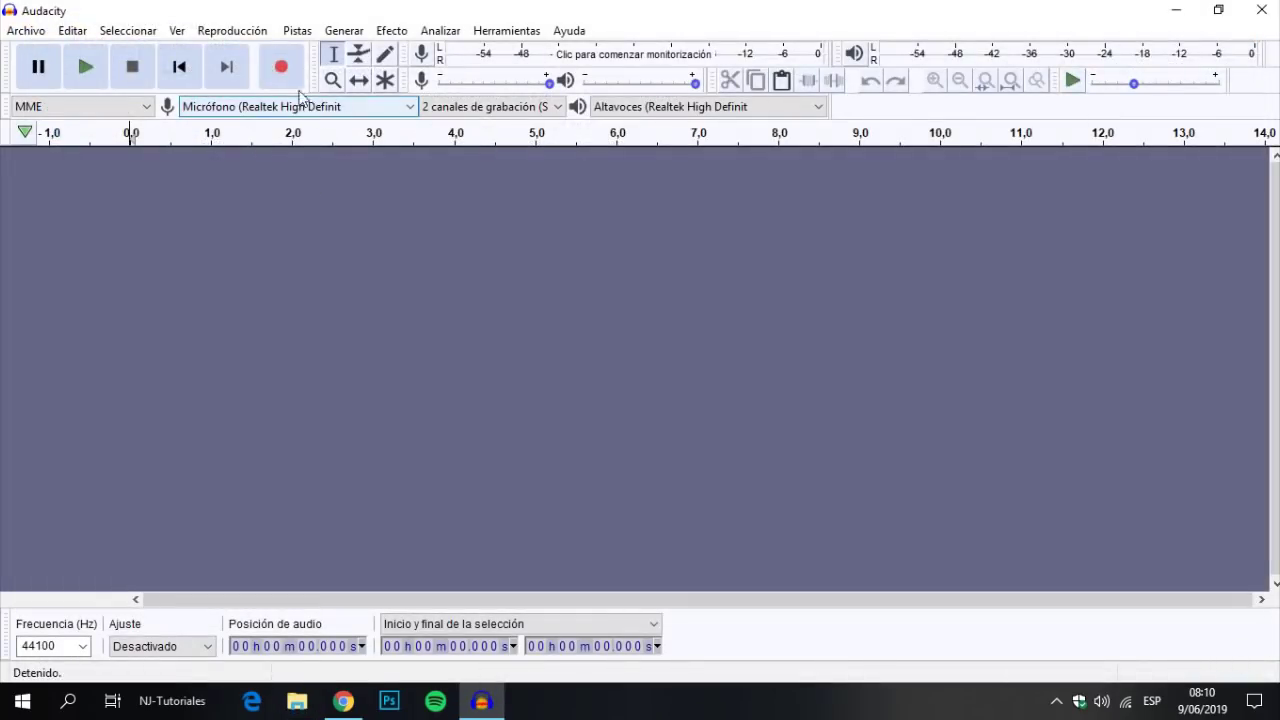
- Record about 3 seconds of test audio in Audacity, then close it without saving
left_click(285, 73)
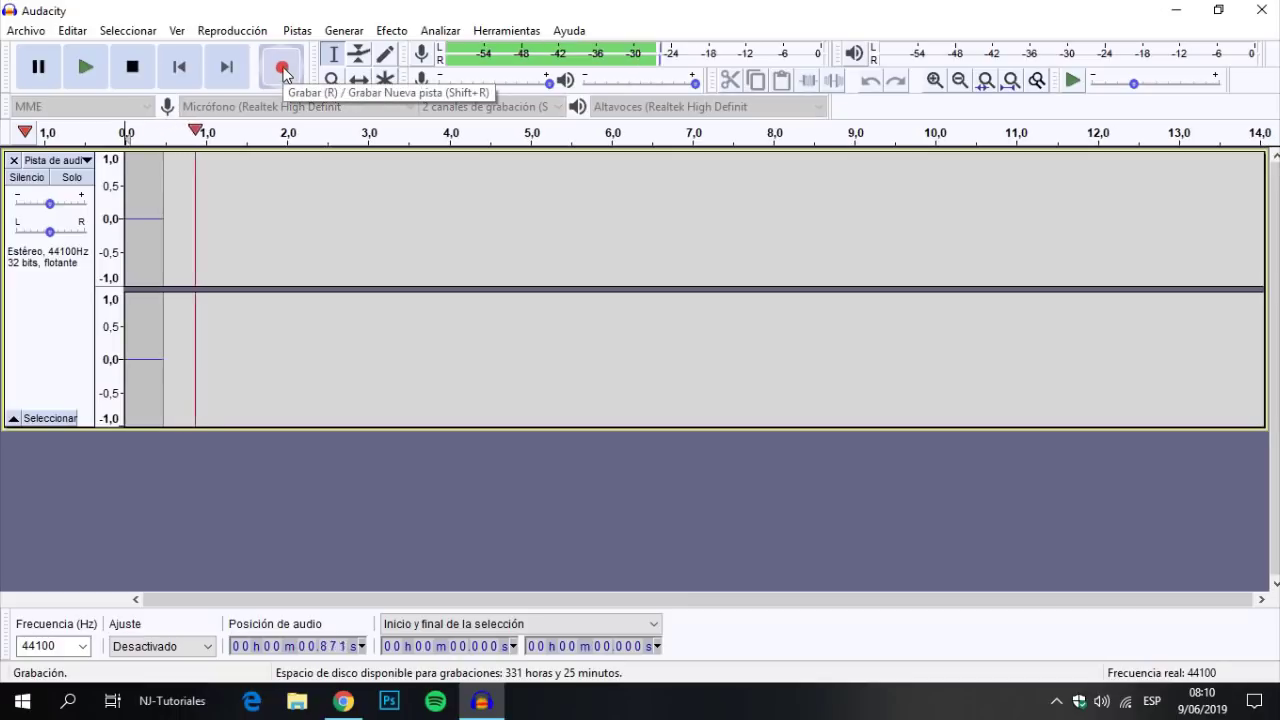
left_click(132, 66)
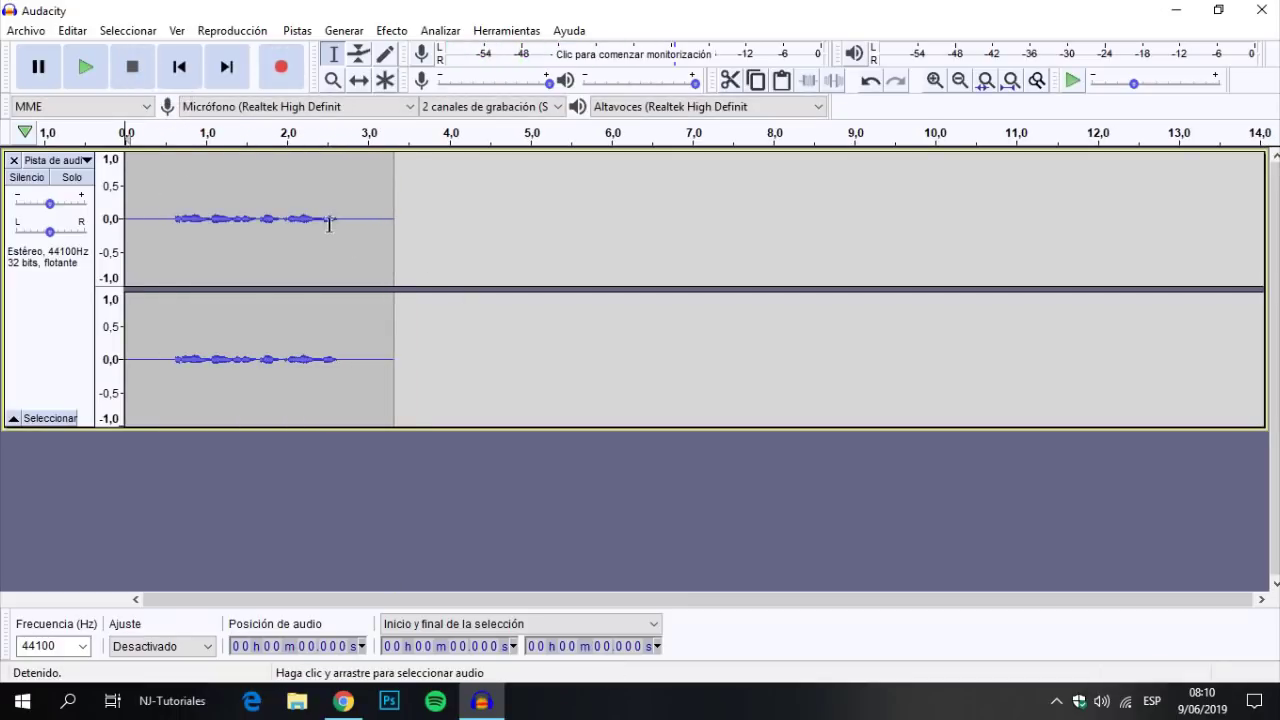
left_click(1261, 10)
left_click(675, 344)
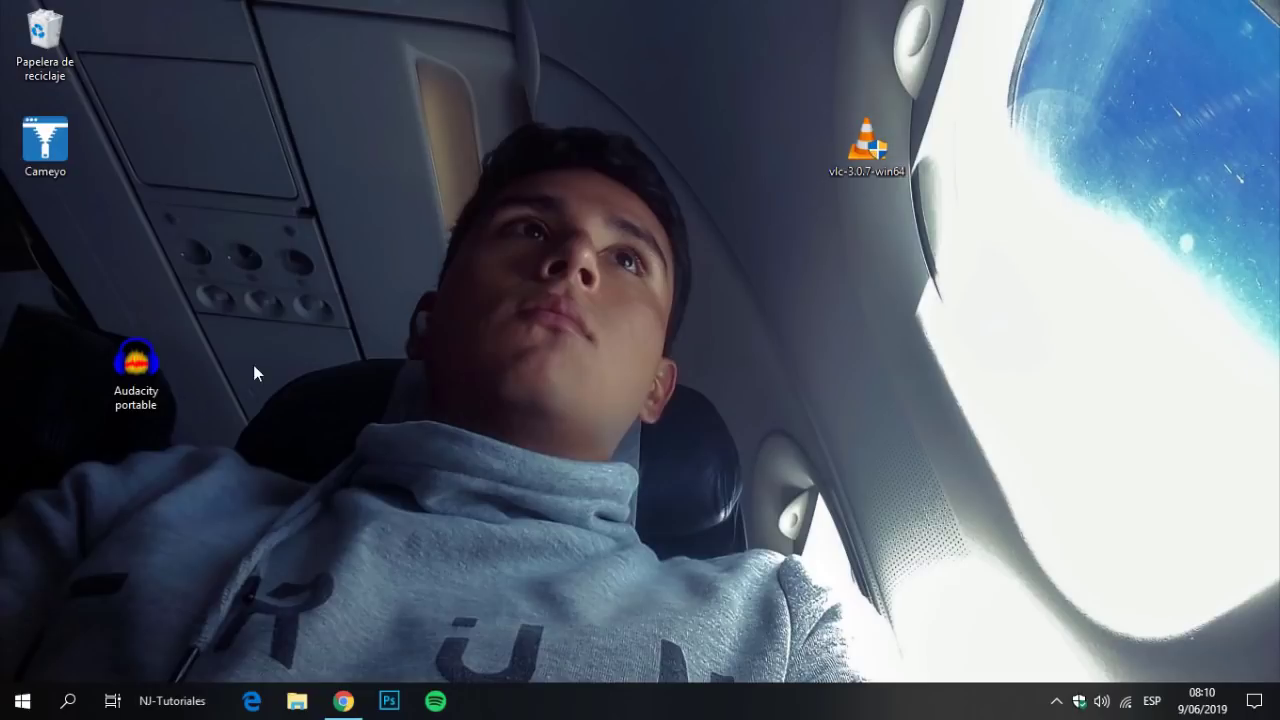
- Move the Audacity portable icon to the desktop's upper-right corner and search the computer for vlc
left_click_drag(128, 385, 1228, 45)
key("super")
type("vlc")
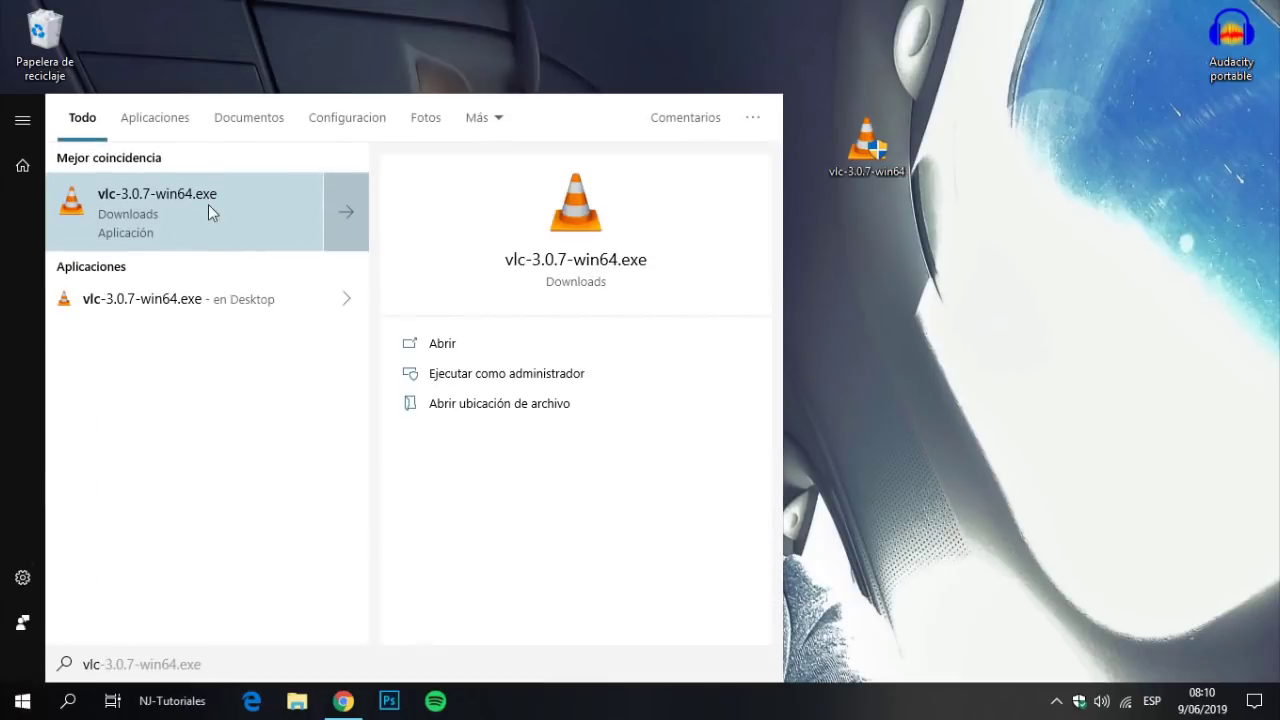
left_click(971, 129)
left_click_drag(1005, 85, 842, 170)
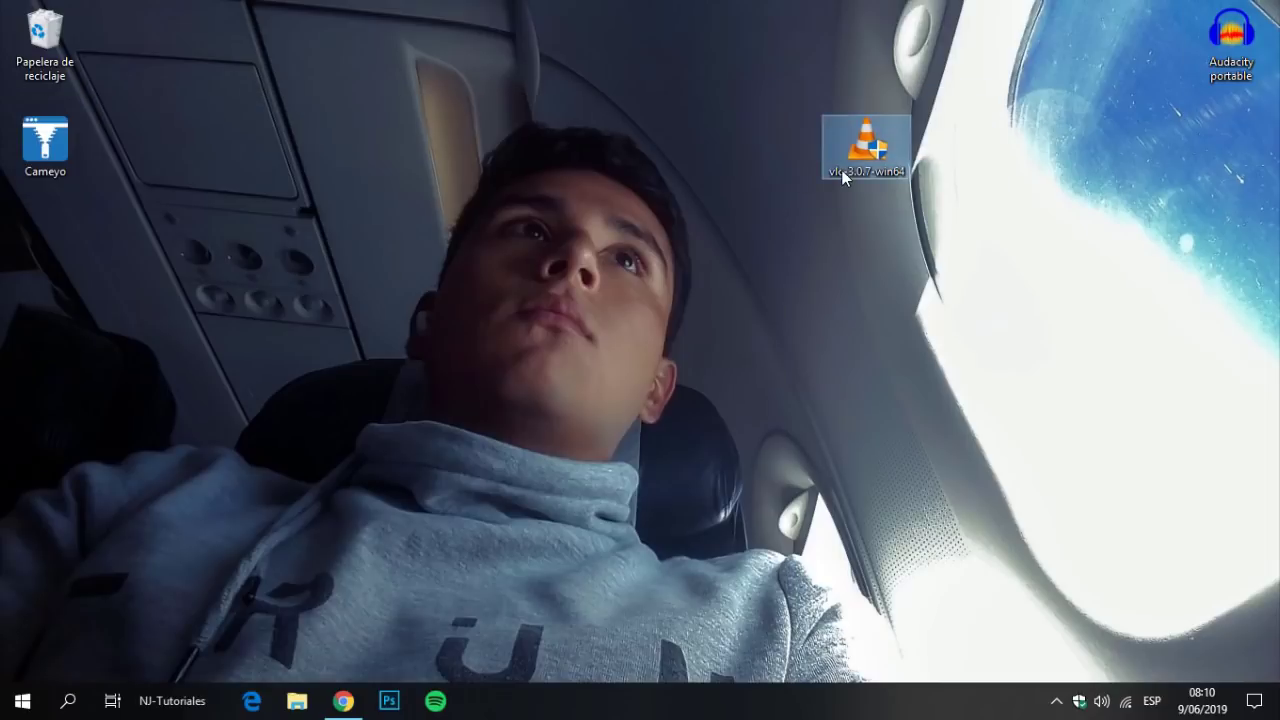
left_click(828, 417)
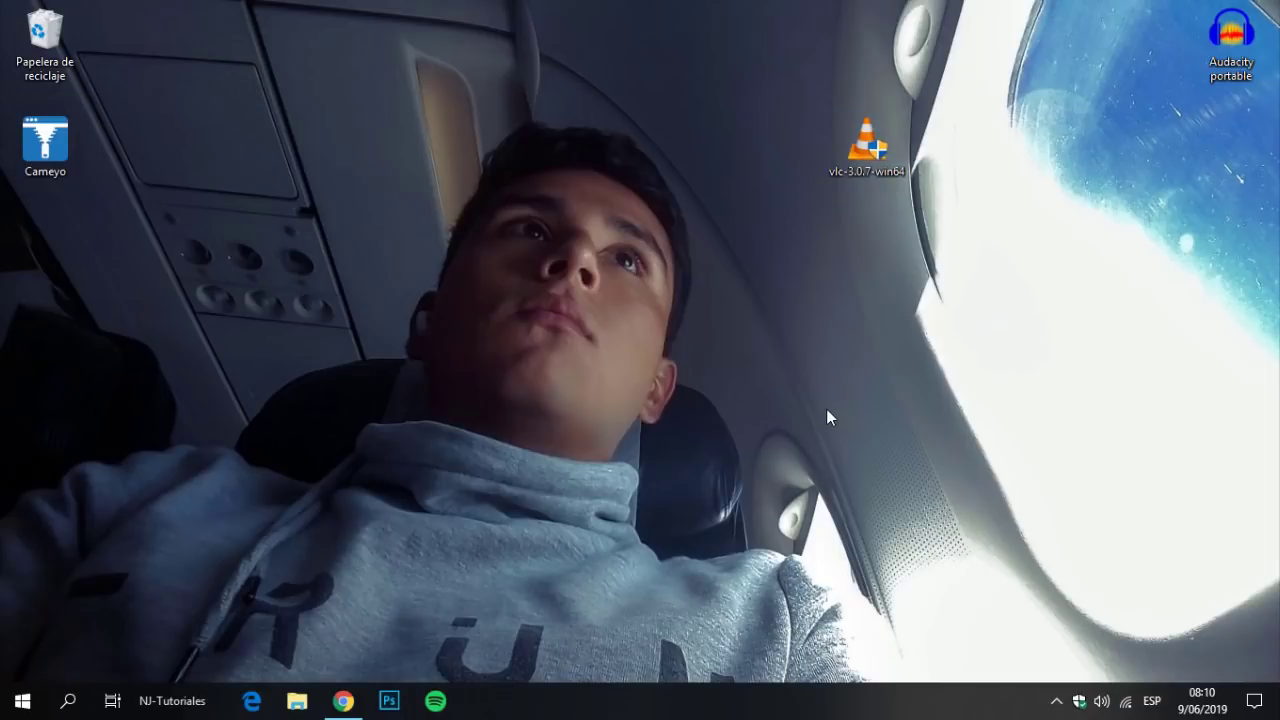
- Launch Cameyo and start its "Capture an installation" module
double_click(57, 148)
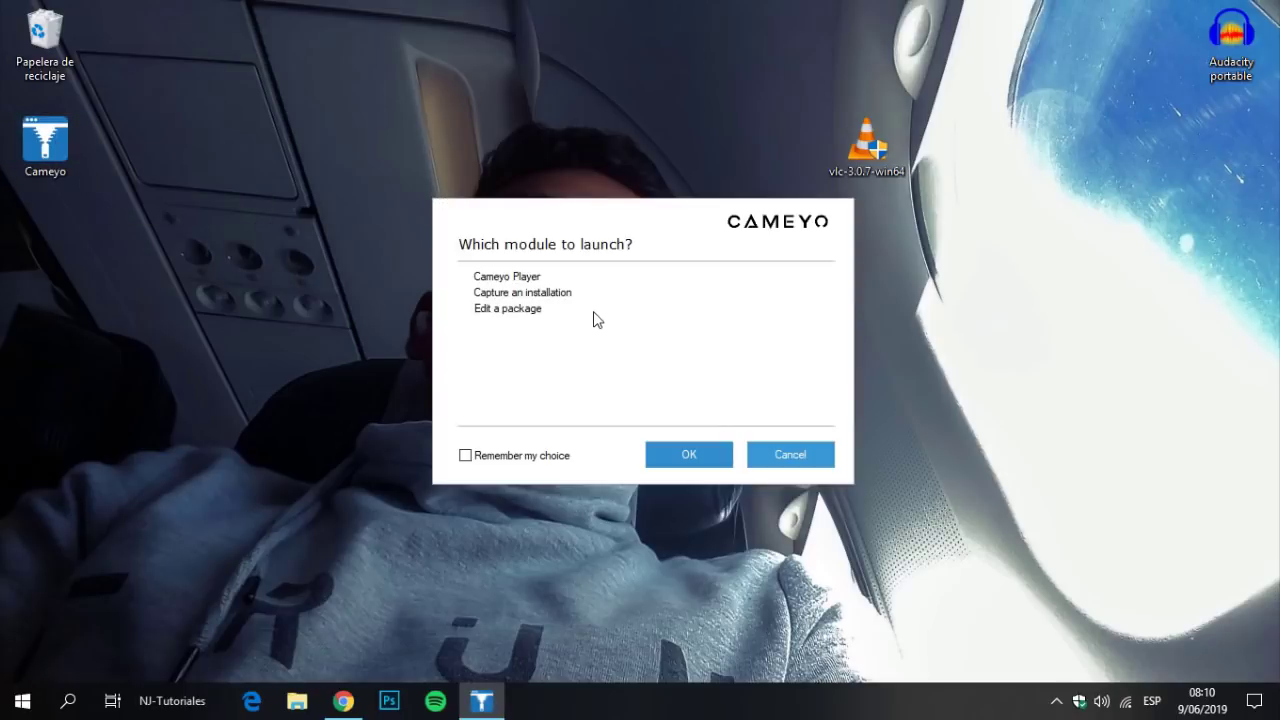
left_click(537, 296)
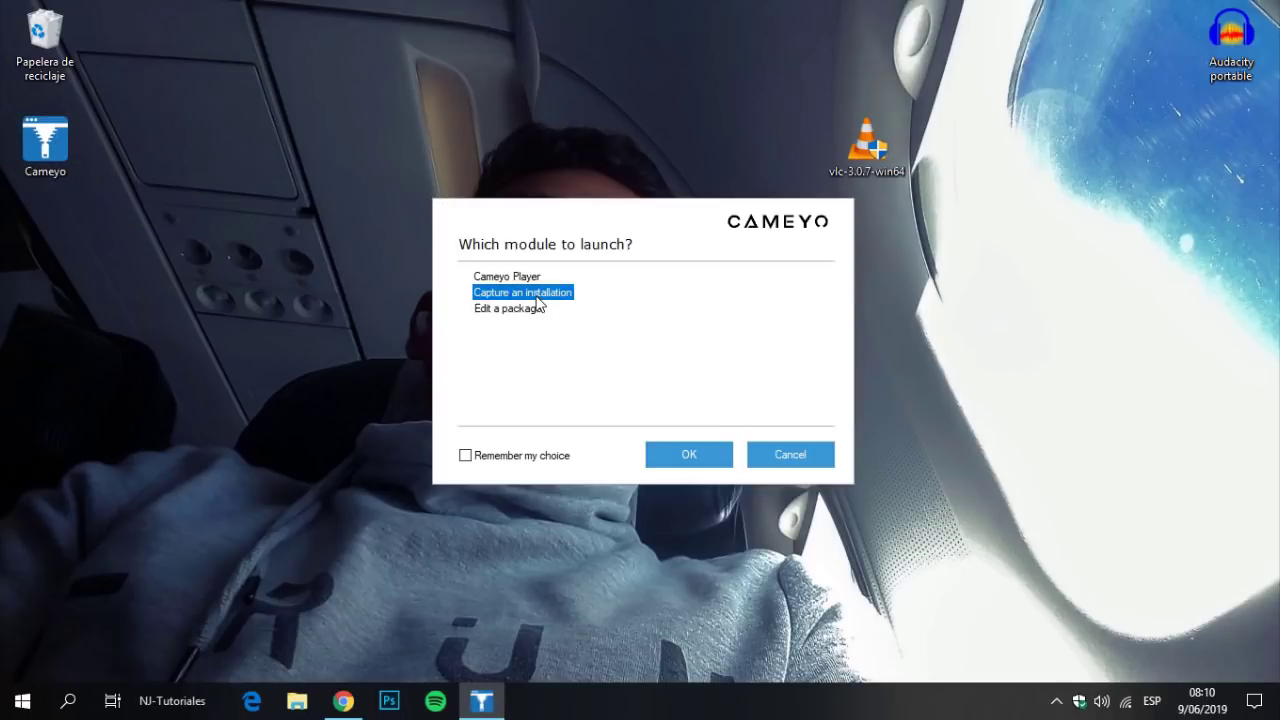
left_click(688, 453)
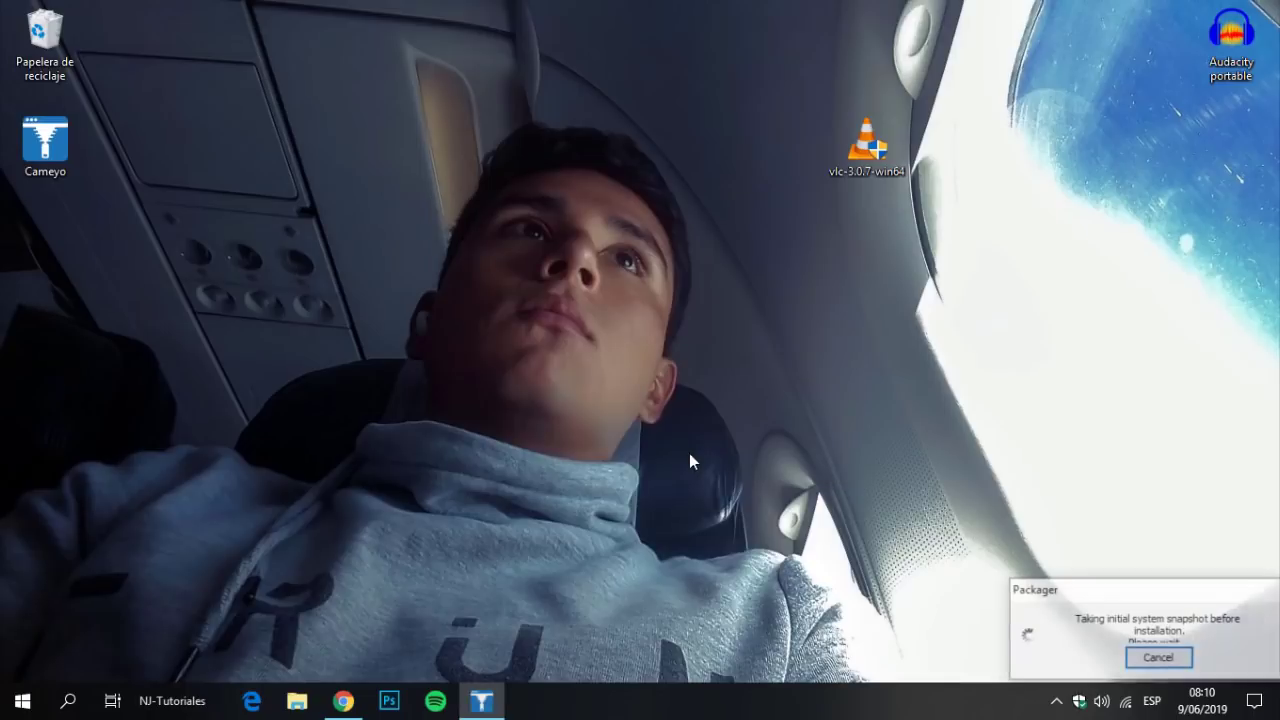
- Run the vlc-3.0.7-win64 installer, allow its changes, and install VLC media player in Español with the default components
left_click(868, 148)
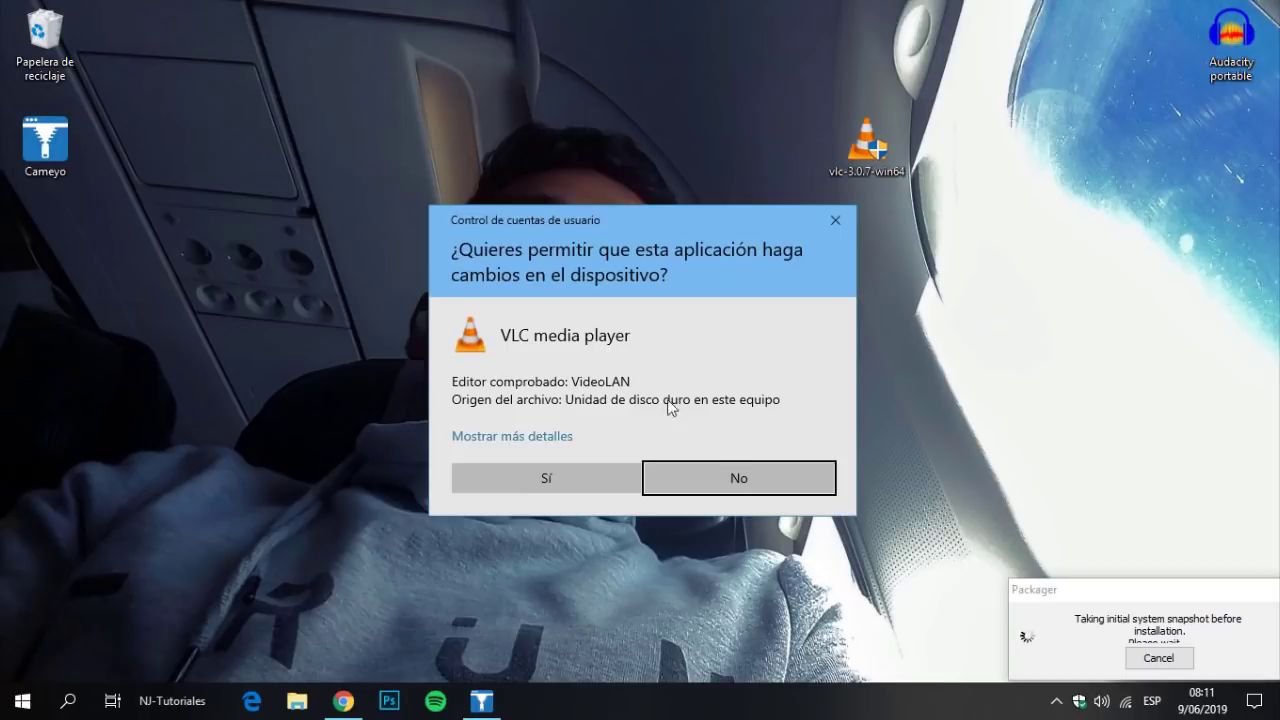
left_click(575, 477)
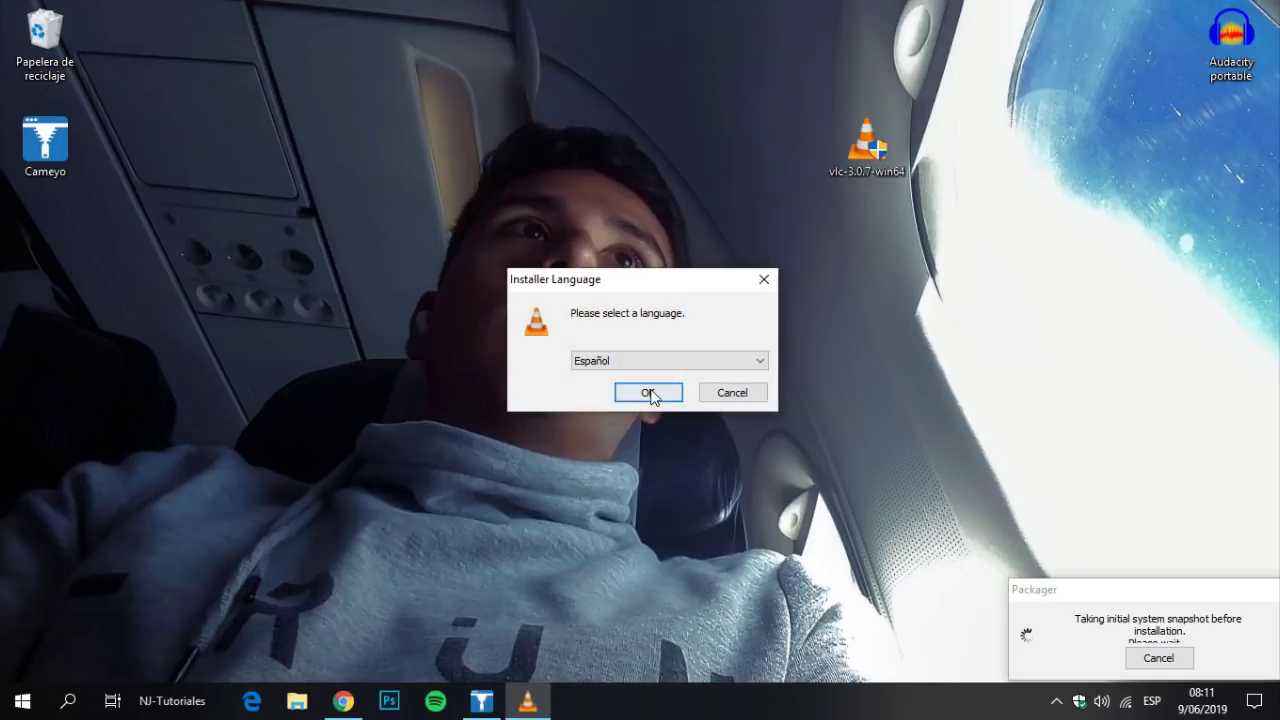
left_click(651, 391)
left_click(745, 500)
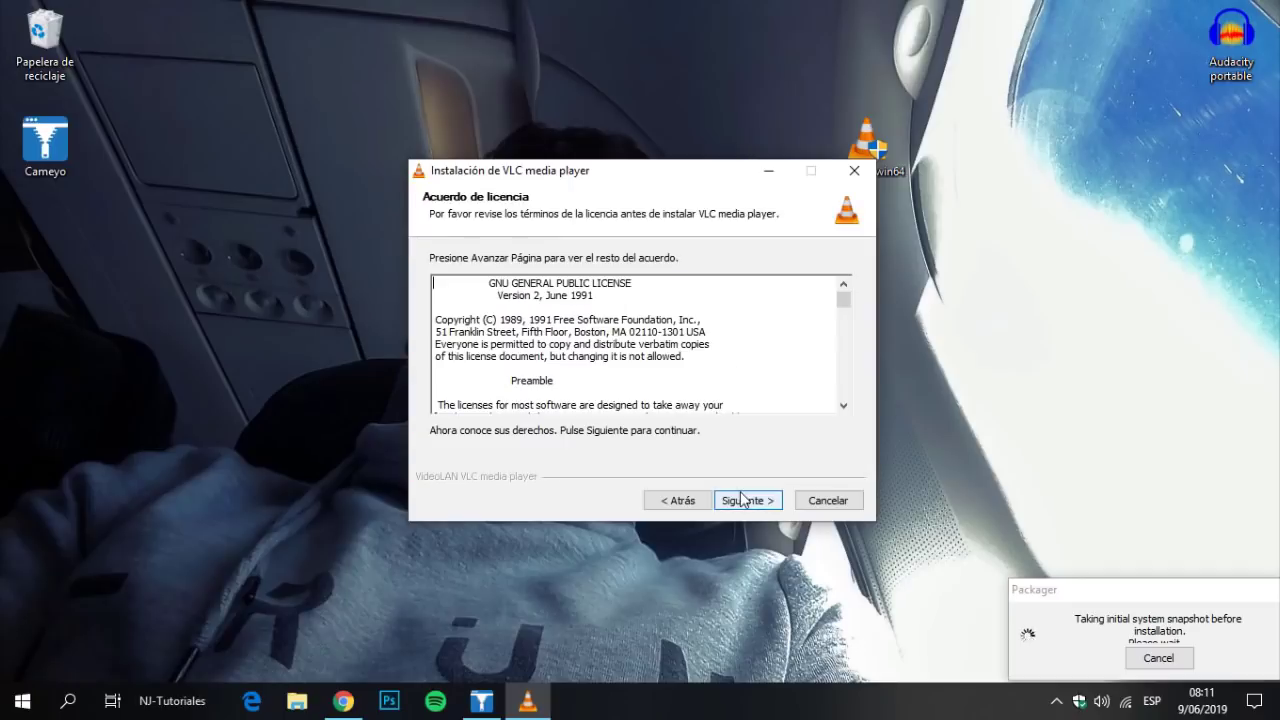
left_click(747, 502)
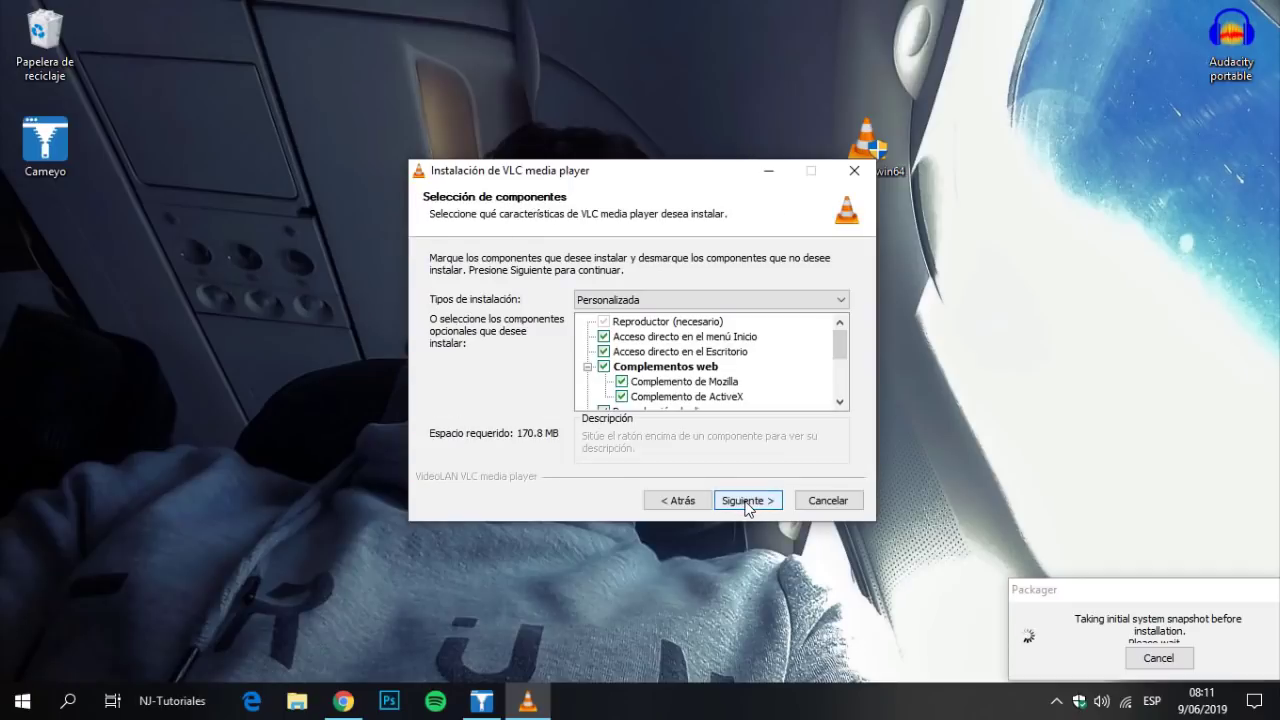
left_click(747, 502)
left_click(745, 503)
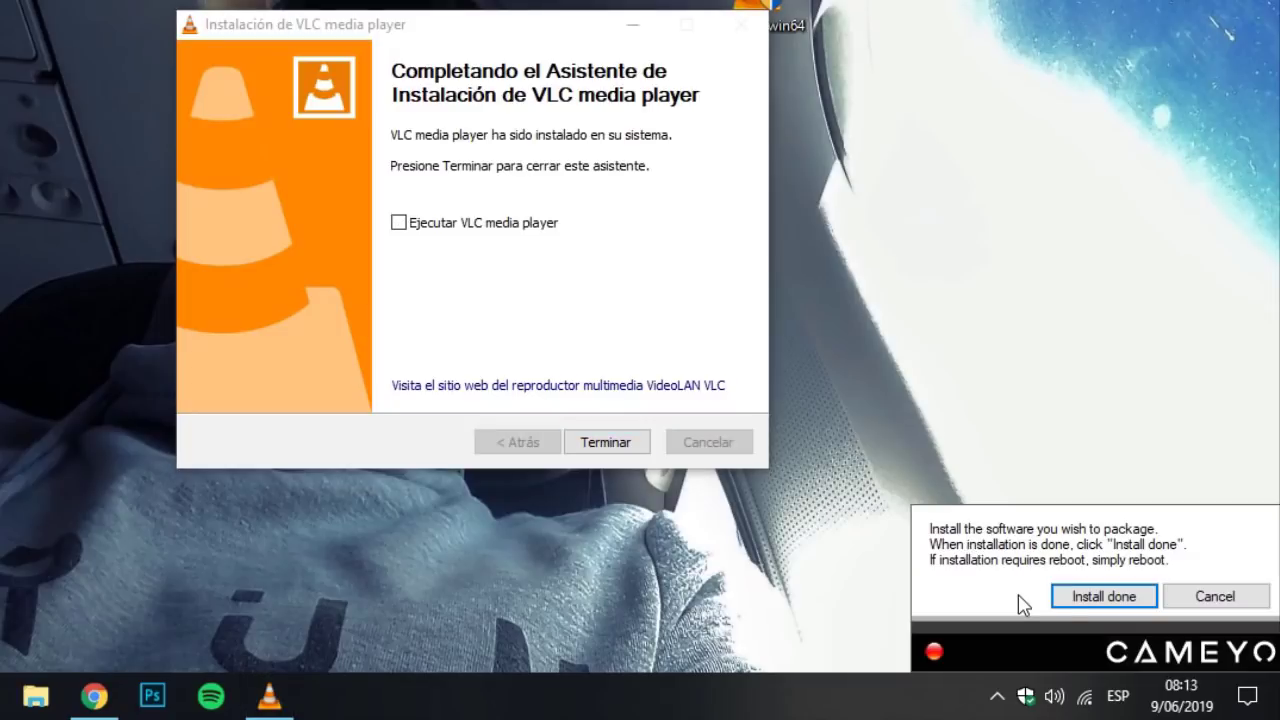
- Mark the installation as done in Cameyo, finish the VLC setup wizard, and build the package
left_click(1119, 598)
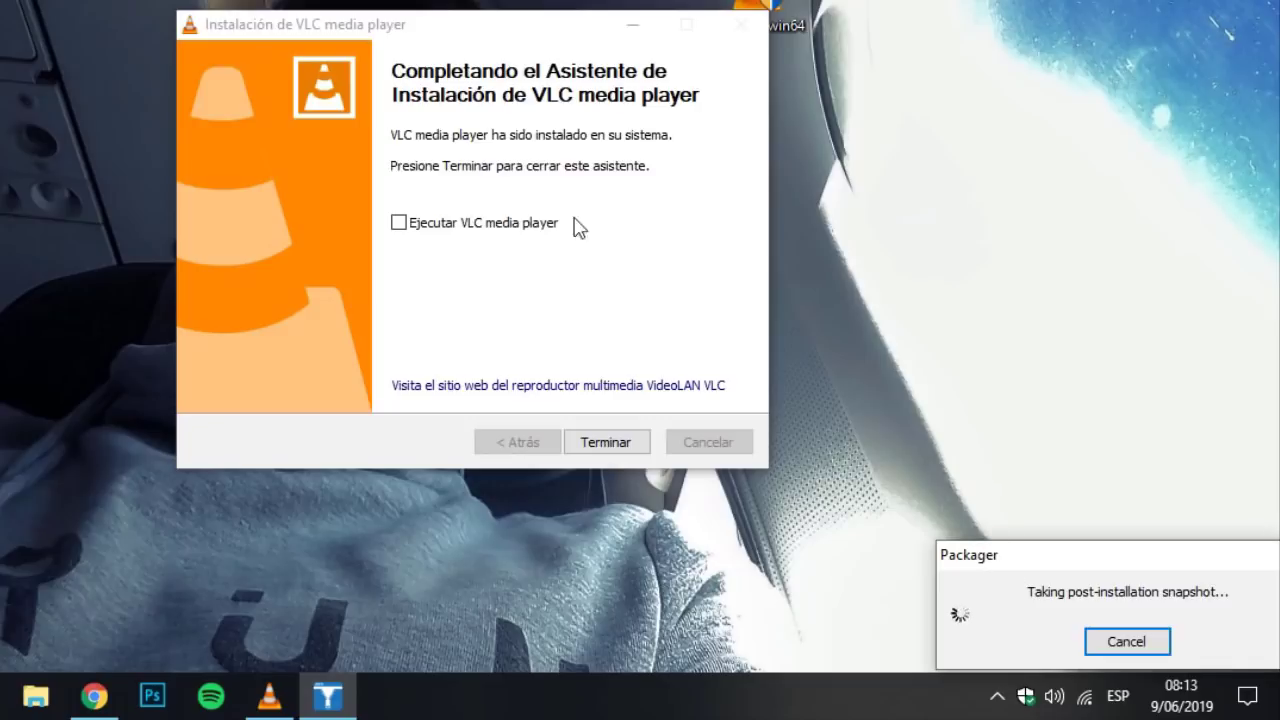
left_click(509, 300)
left_click(623, 441)
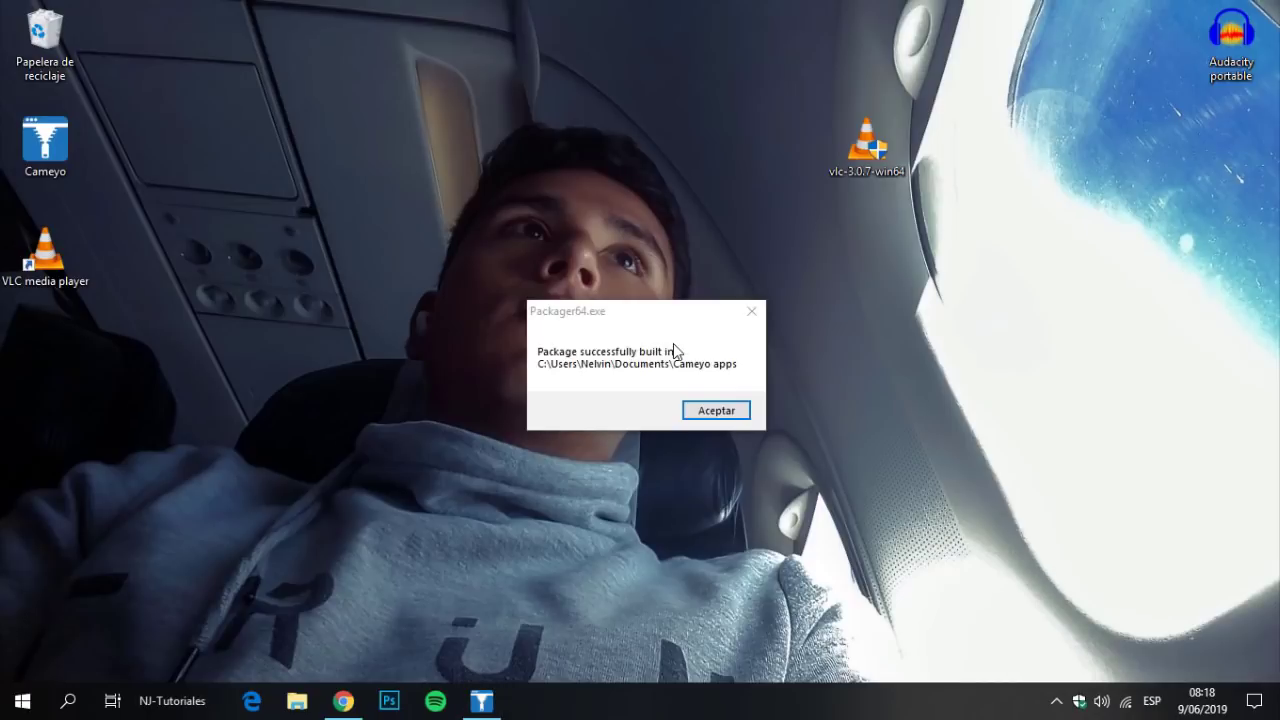
left_click(627, 374)
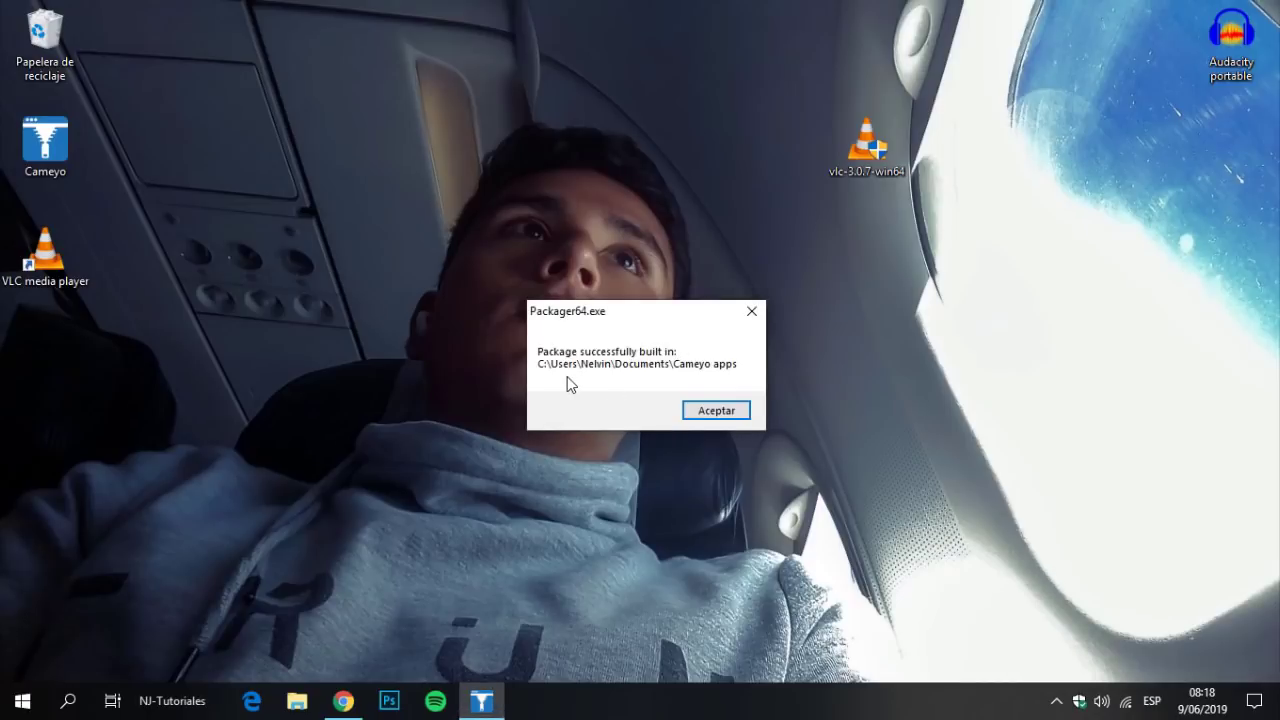
left_click(704, 412)
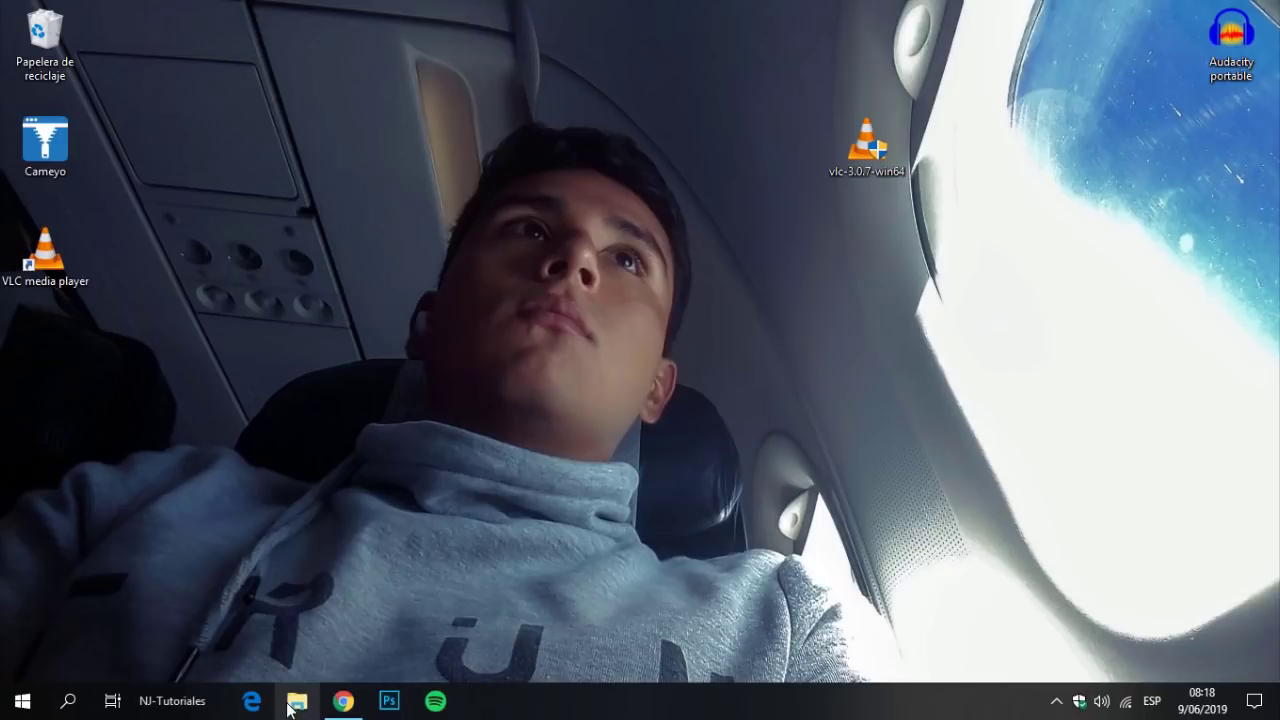
- Open the Cameyo apps folder in Documents in a smaller window and inspect the VideoLAN.cameyo file
left_click(297, 703)
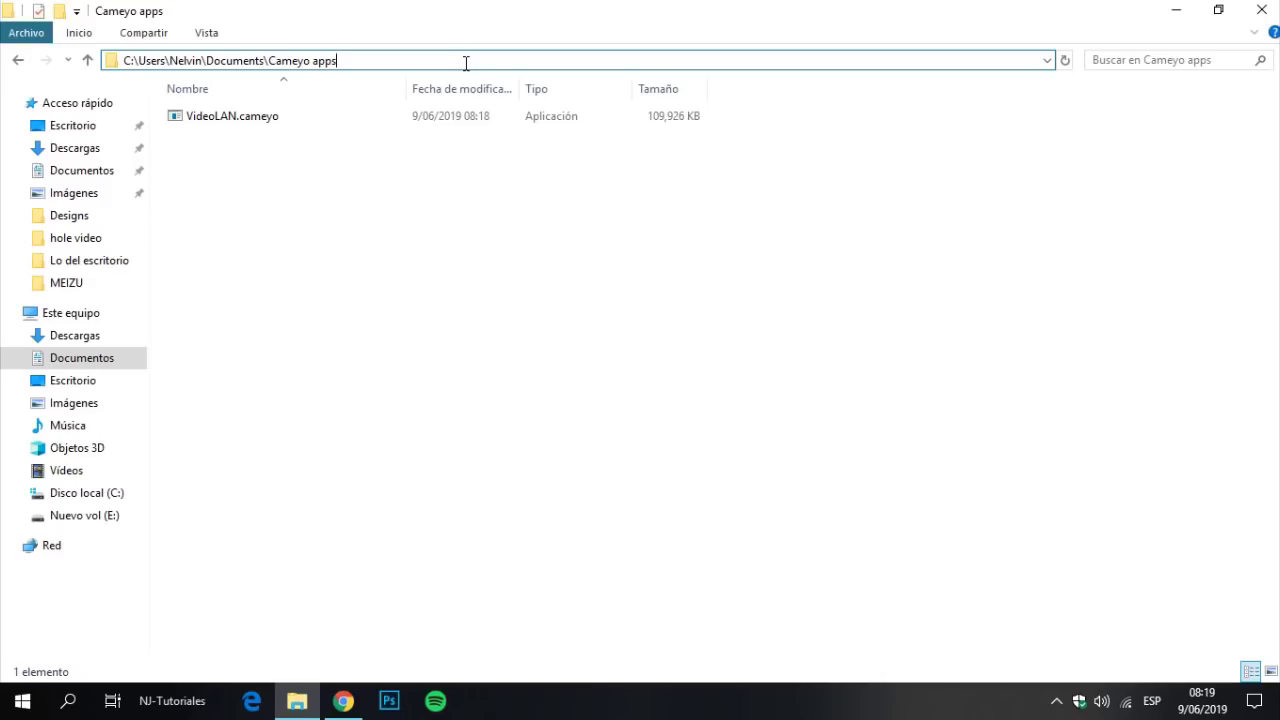
left_click(352, 165)
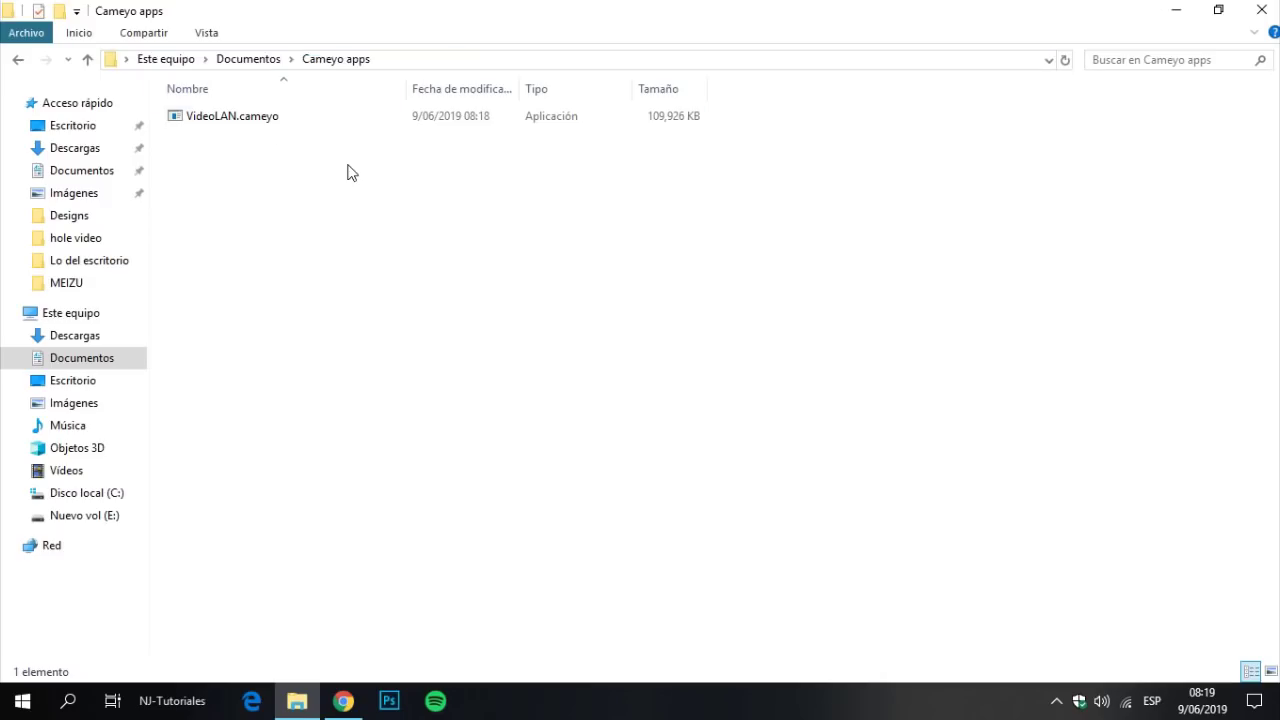
double_click(520, 15)
left_click_drag(520, 22, 590, 164)
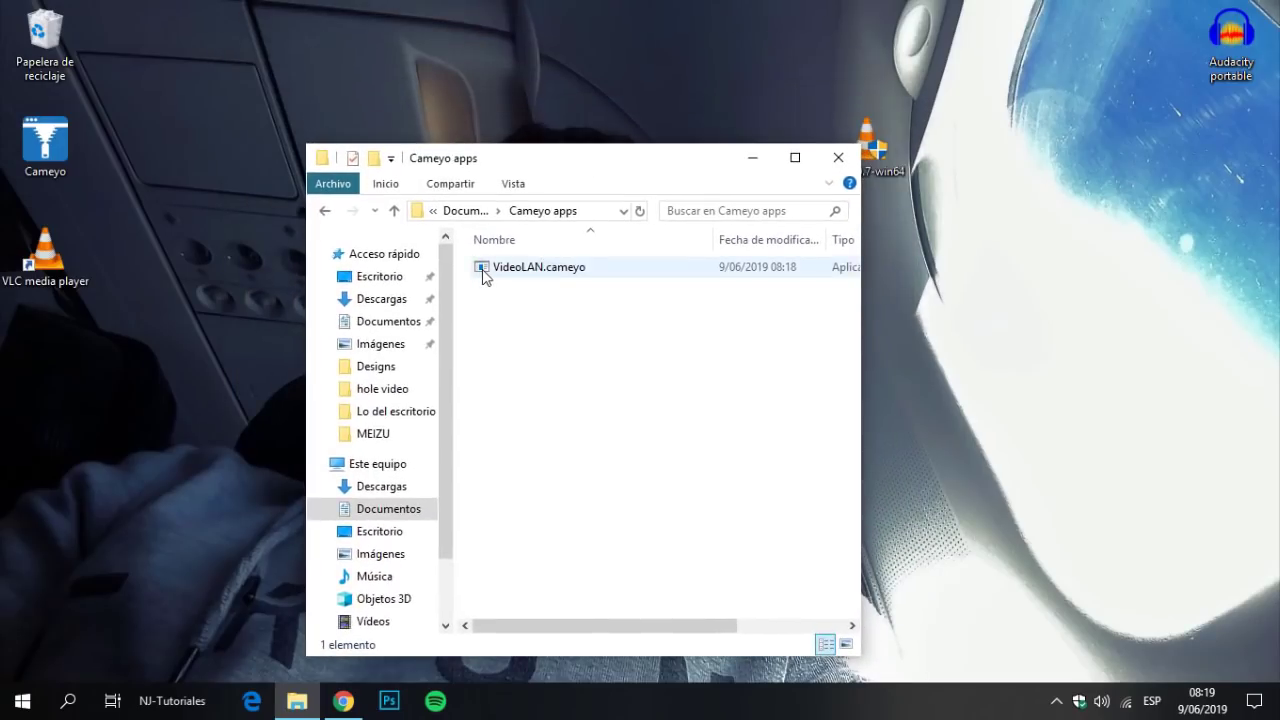
mouse_move(499, 280)
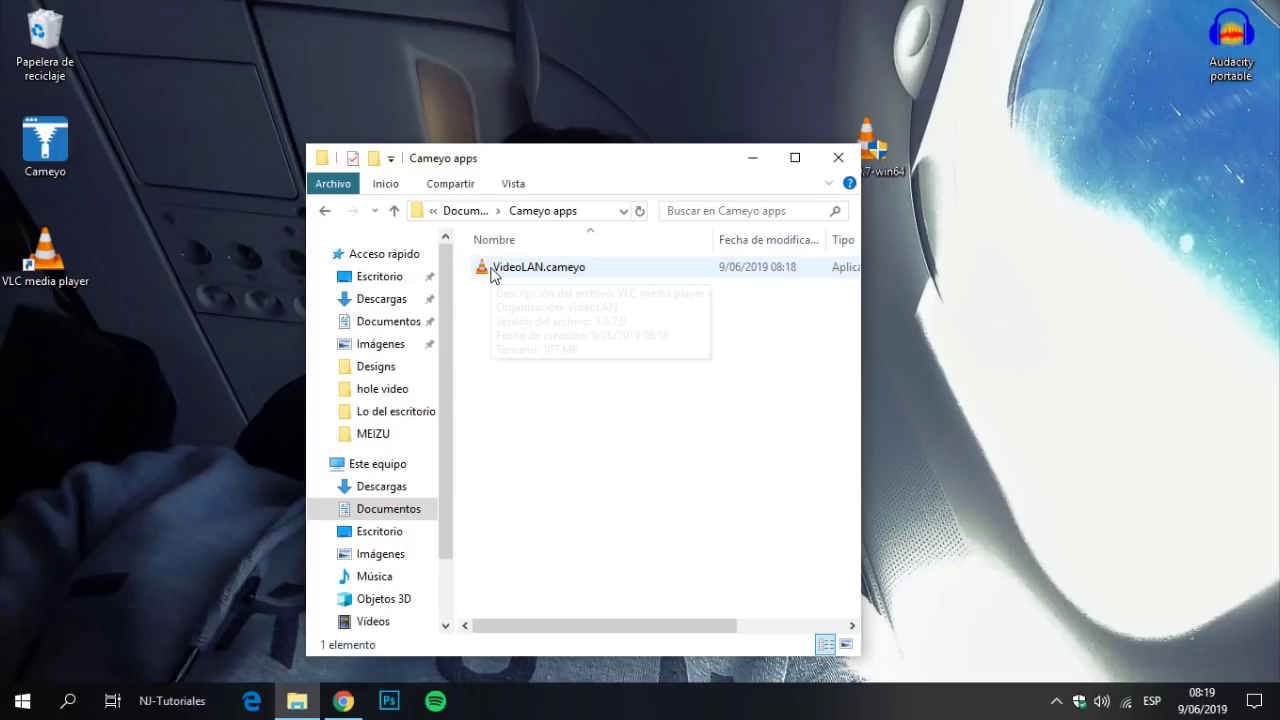
- Uncover the vlc-3.0.7-win64 installer on the desktop and delete it
left_click_drag(566, 158, 436, 125)
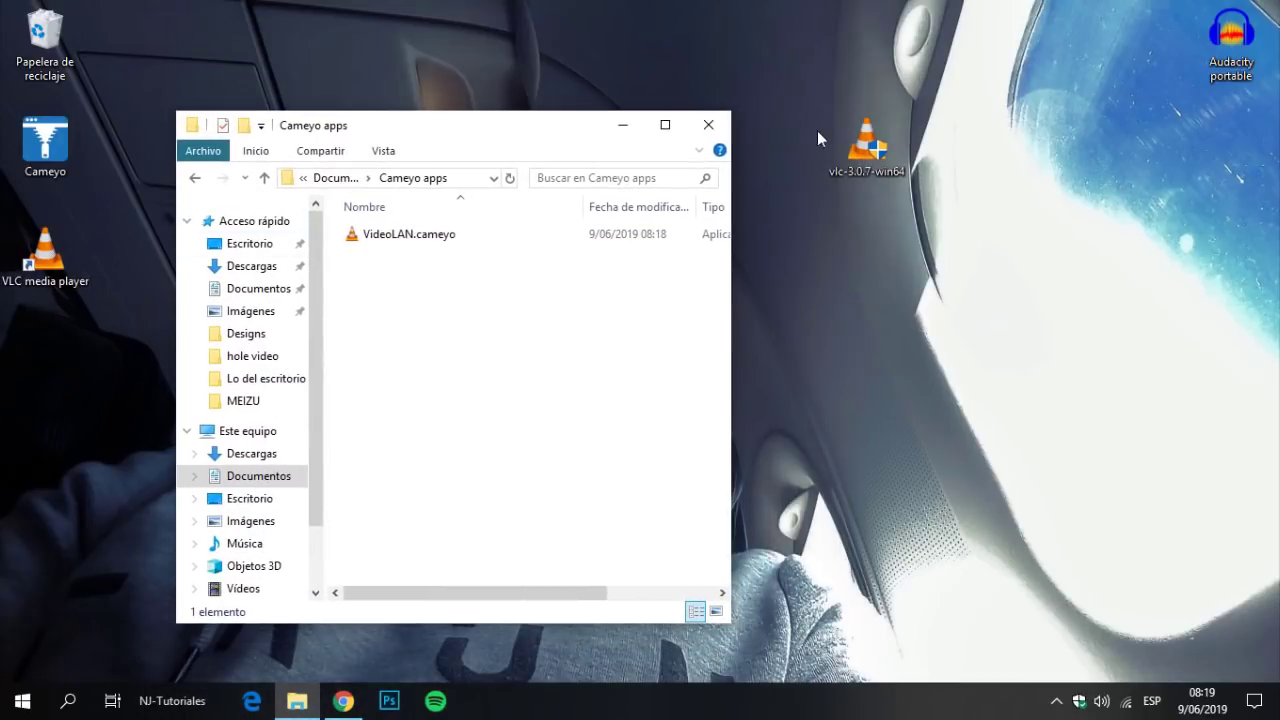
left_click_drag(818, 78, 935, 228)
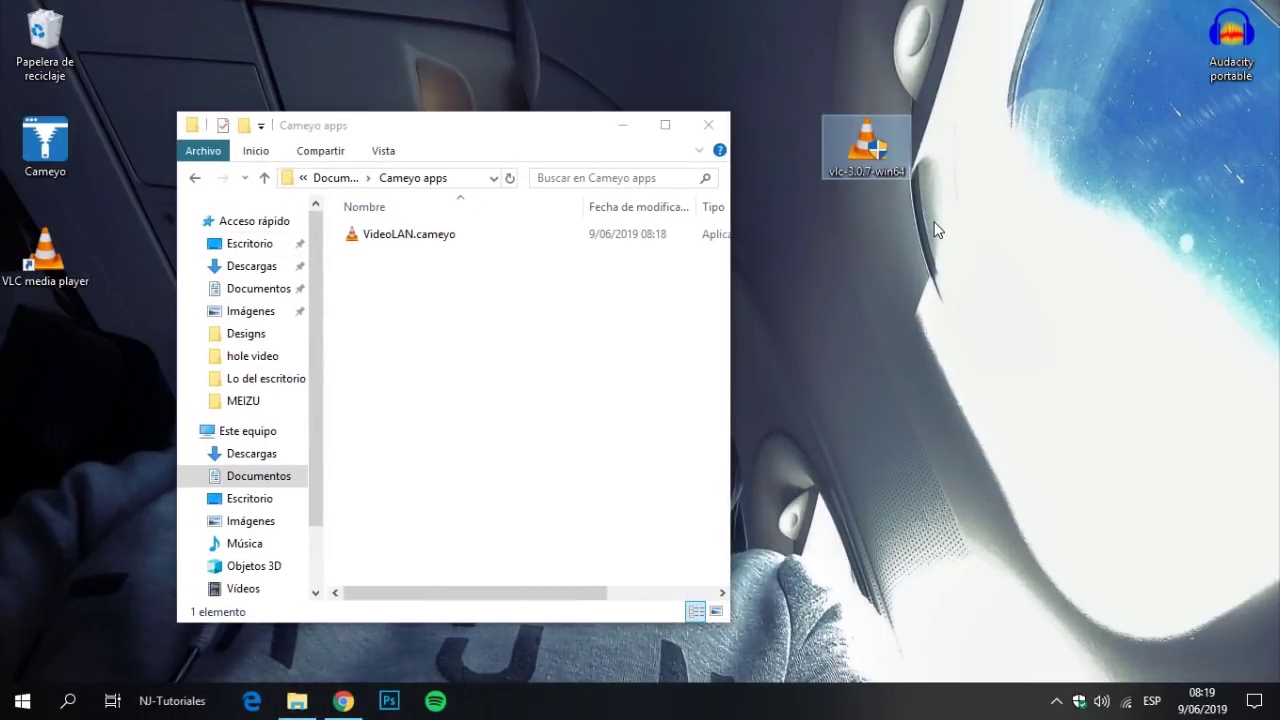
key("Delete")
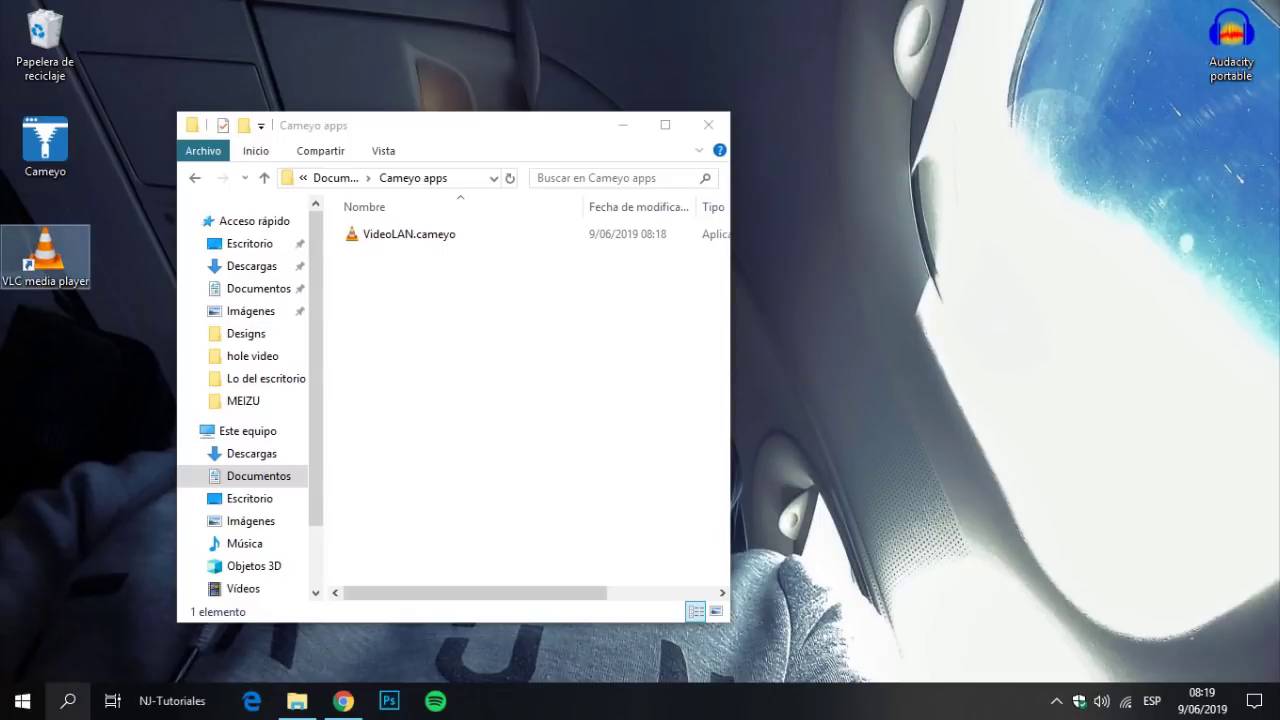
- Uninstall VLC media player through Programas y características in the Control Panel, keeping its cache and preferences, and close the program list
left_click(70, 702)
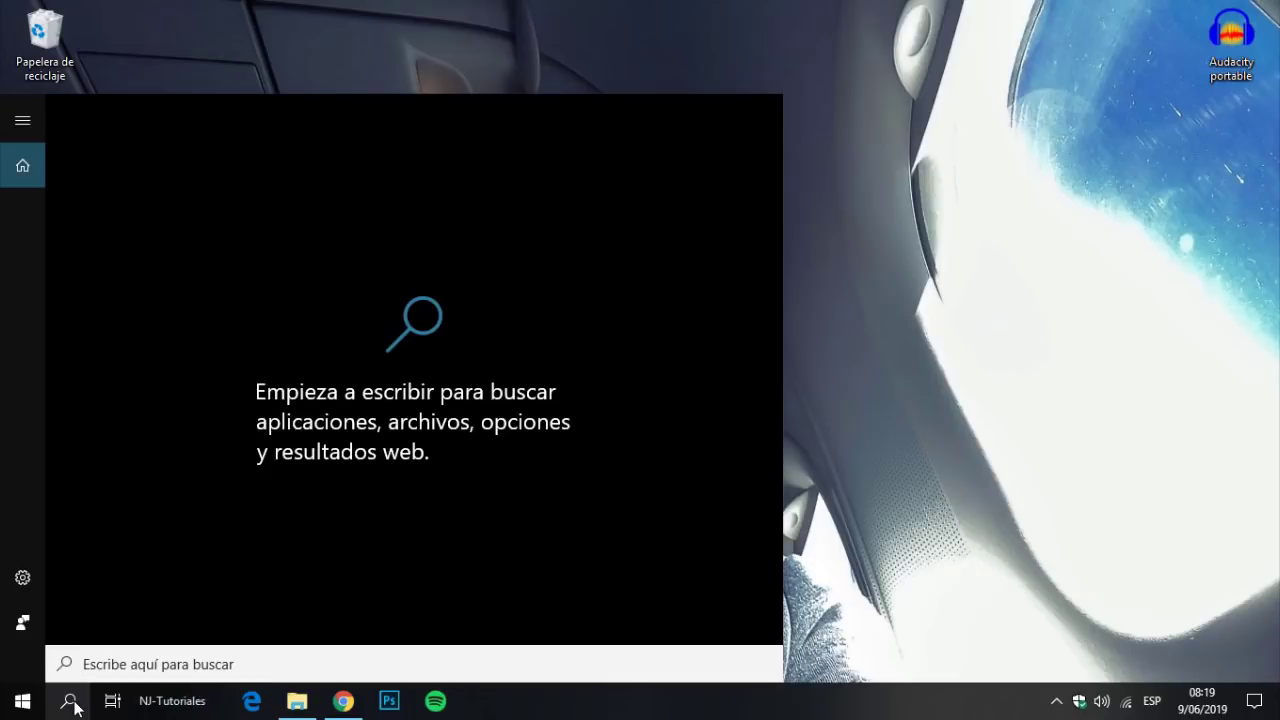
type("pan")
key("Return")
left_click(400, 354)
scroll(290, 500, "down", 5)
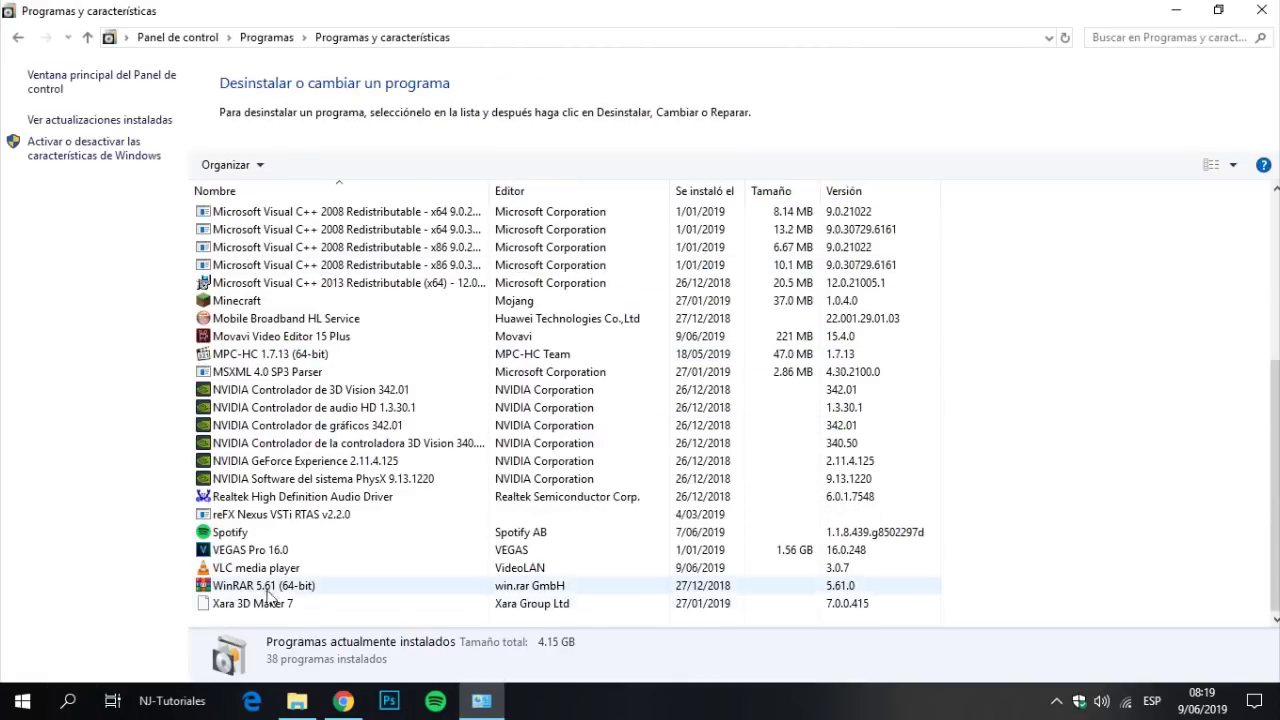
double_click(260, 567)
left_click(586, 474)
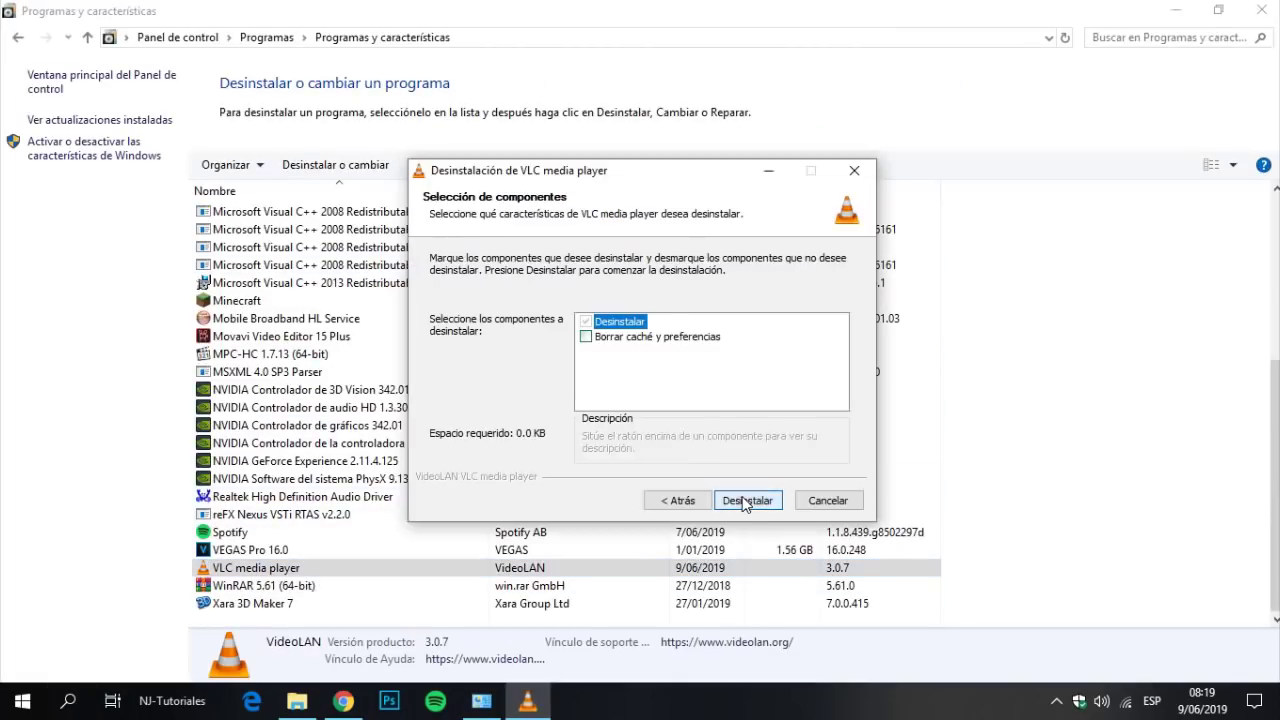
left_click(745, 500)
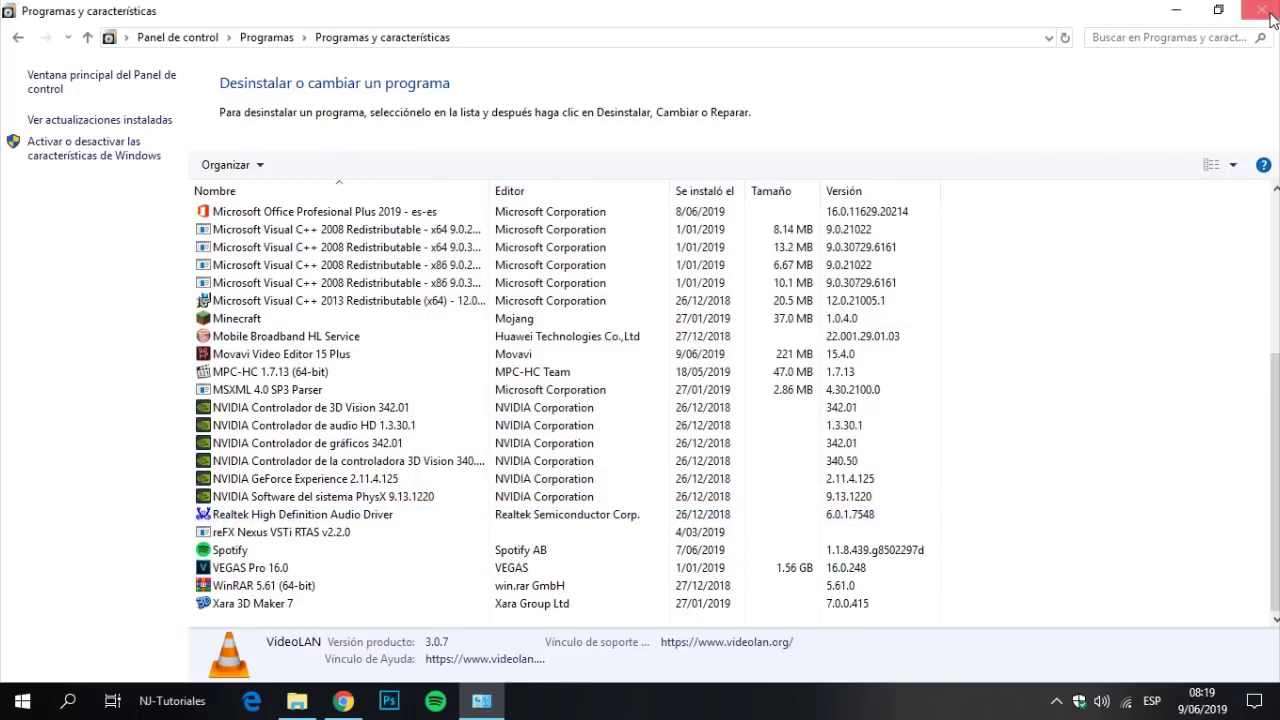
left_click(1272, 18)
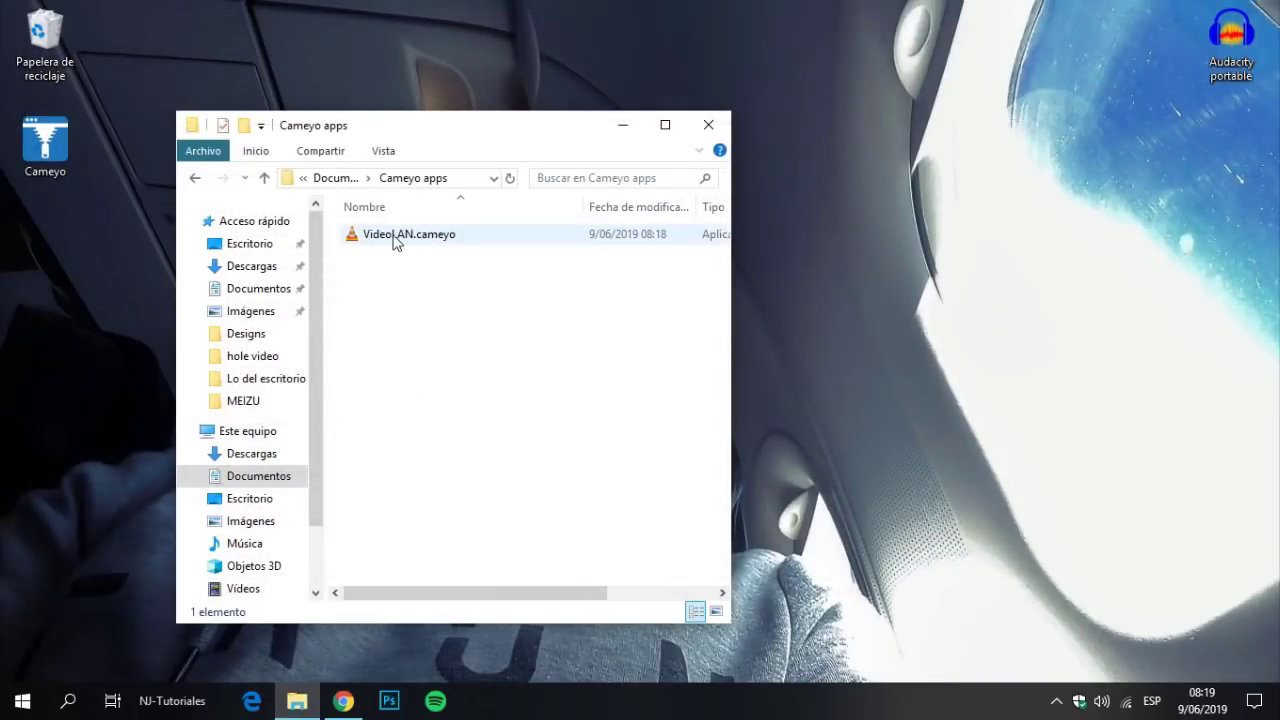
- Put VideoLAN.cameyo from the Cameyo apps folder on the desktop and run it
left_click_drag(368, 243, 88, 376)
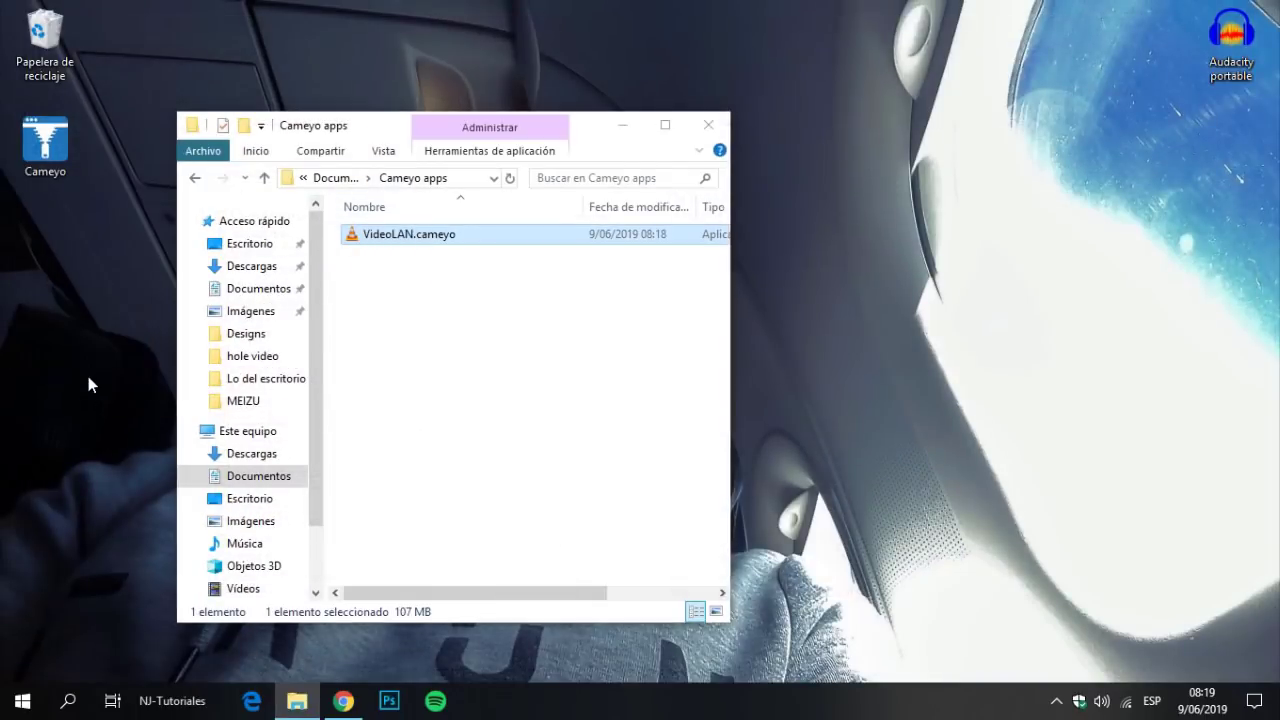
left_click(708, 125)
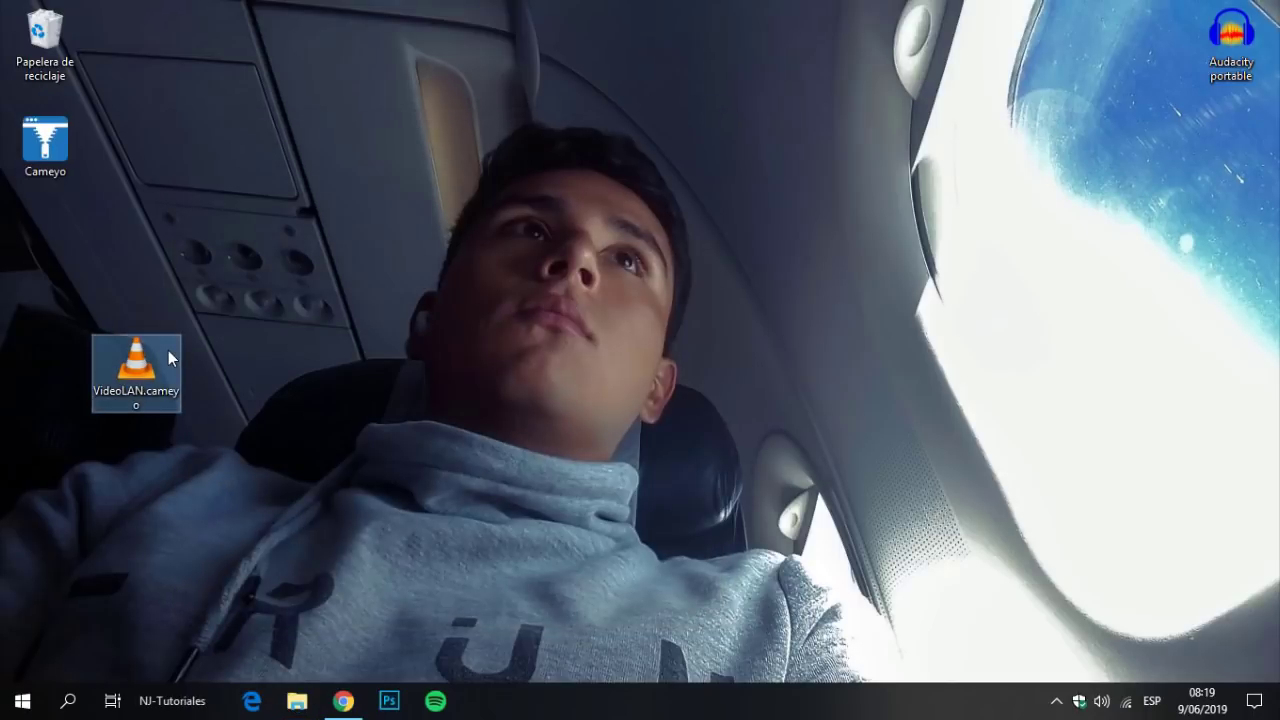
mouse_move(148, 373)
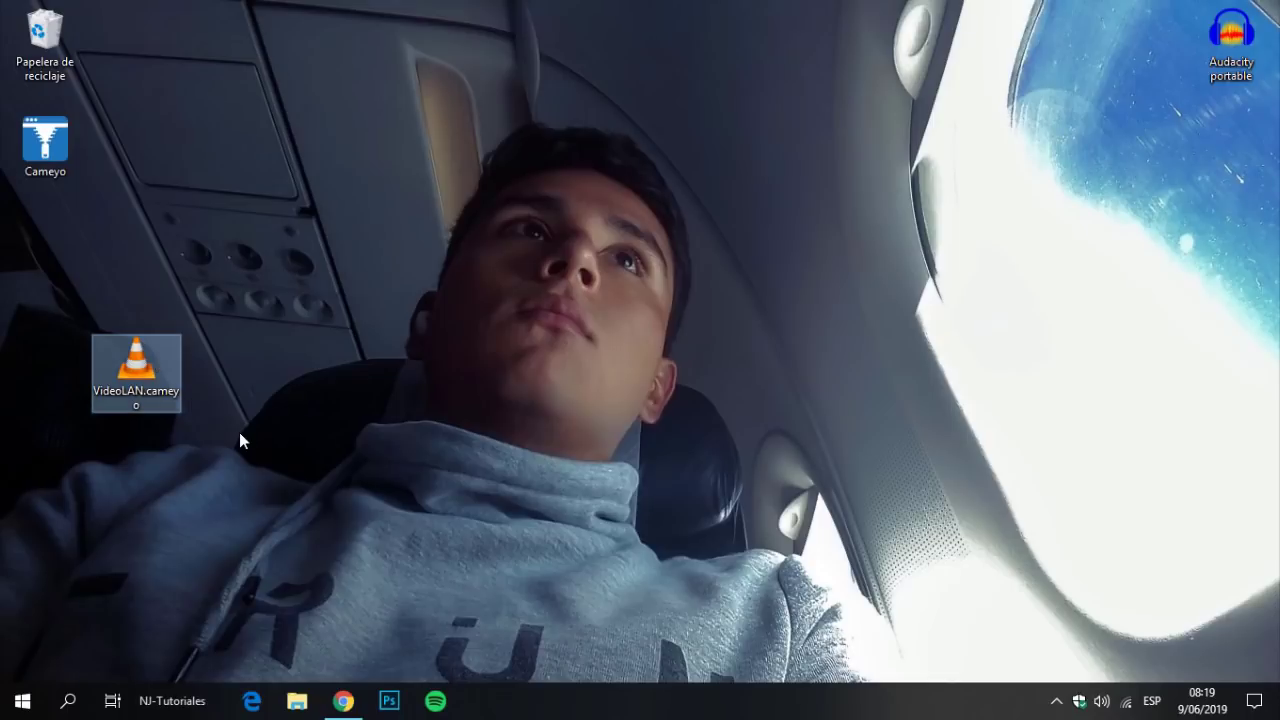
key("Return")
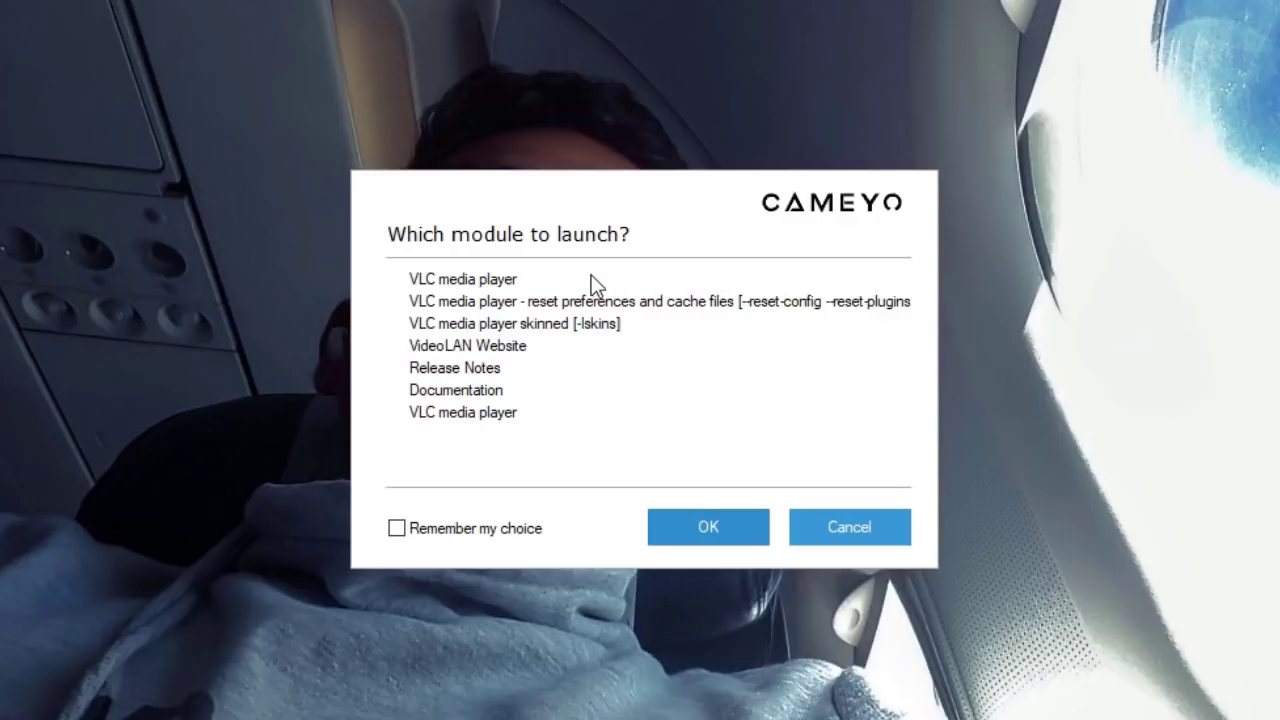
- Examine the modules offered for launch, from VLC media player through VideoLAN Website, Release Notes and Documentation, comparing both VLC media player entries
left_click(457, 281)
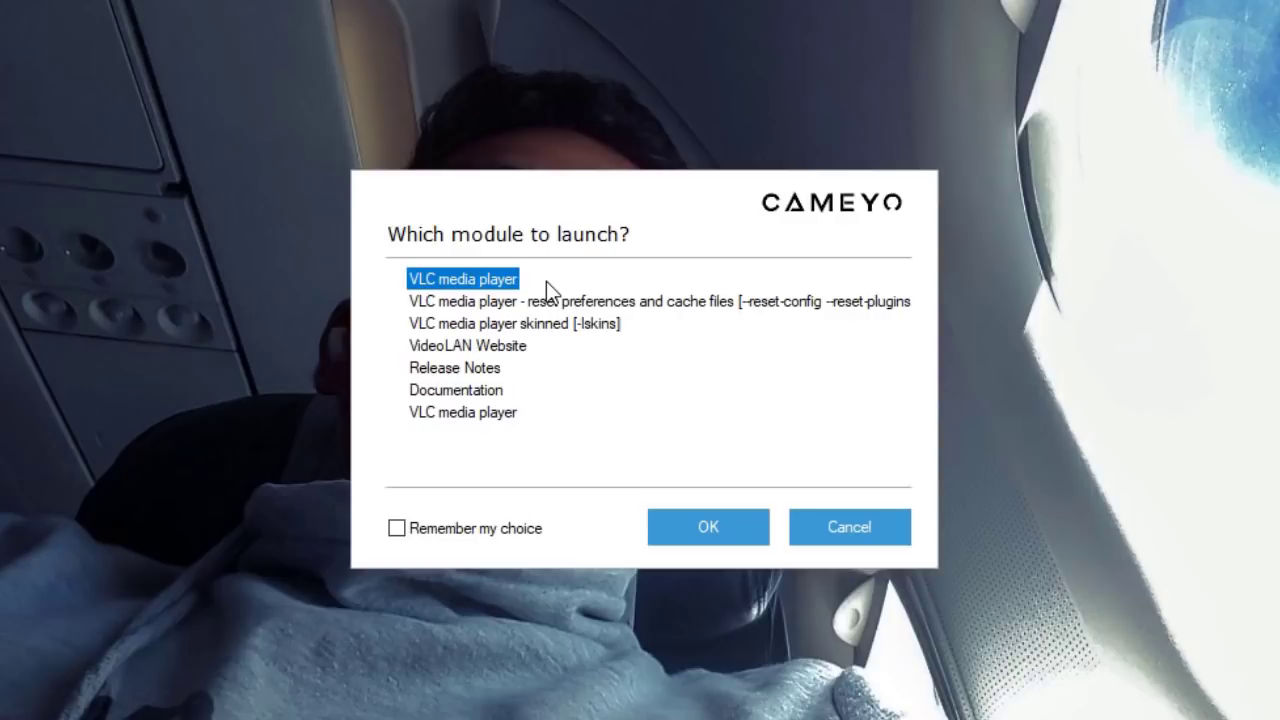
left_click(574, 299)
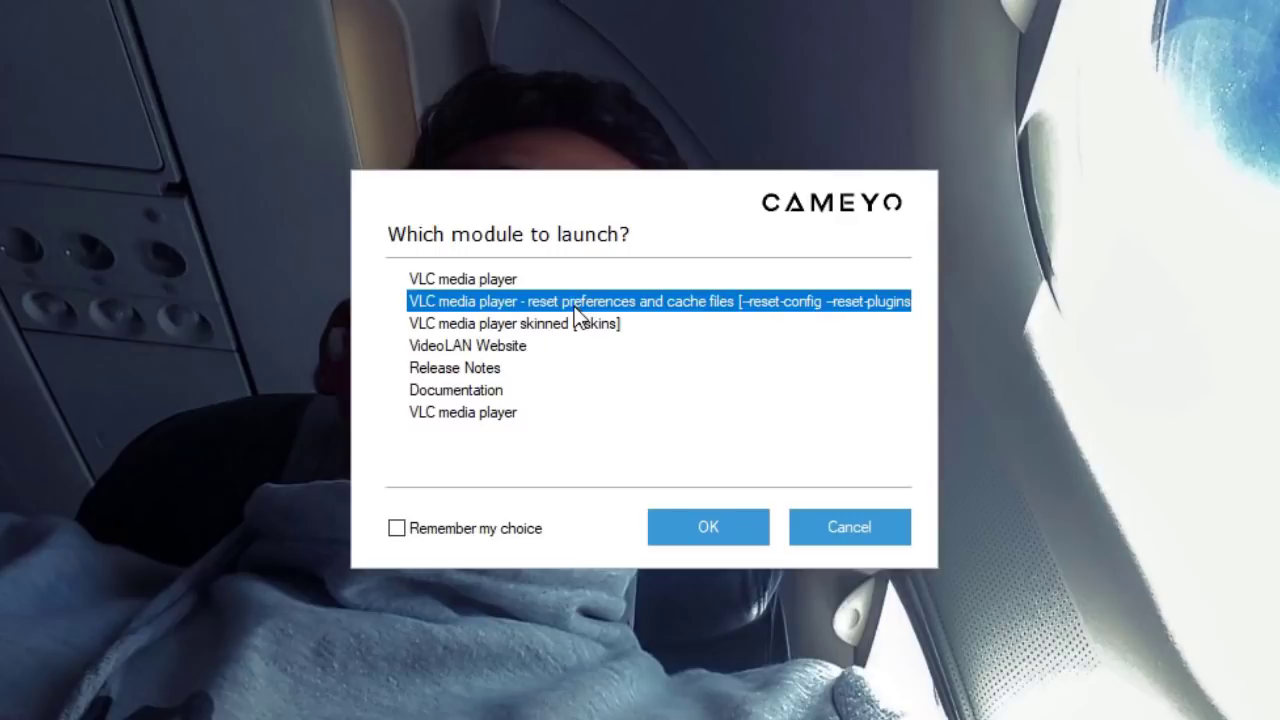
left_click(582, 323)
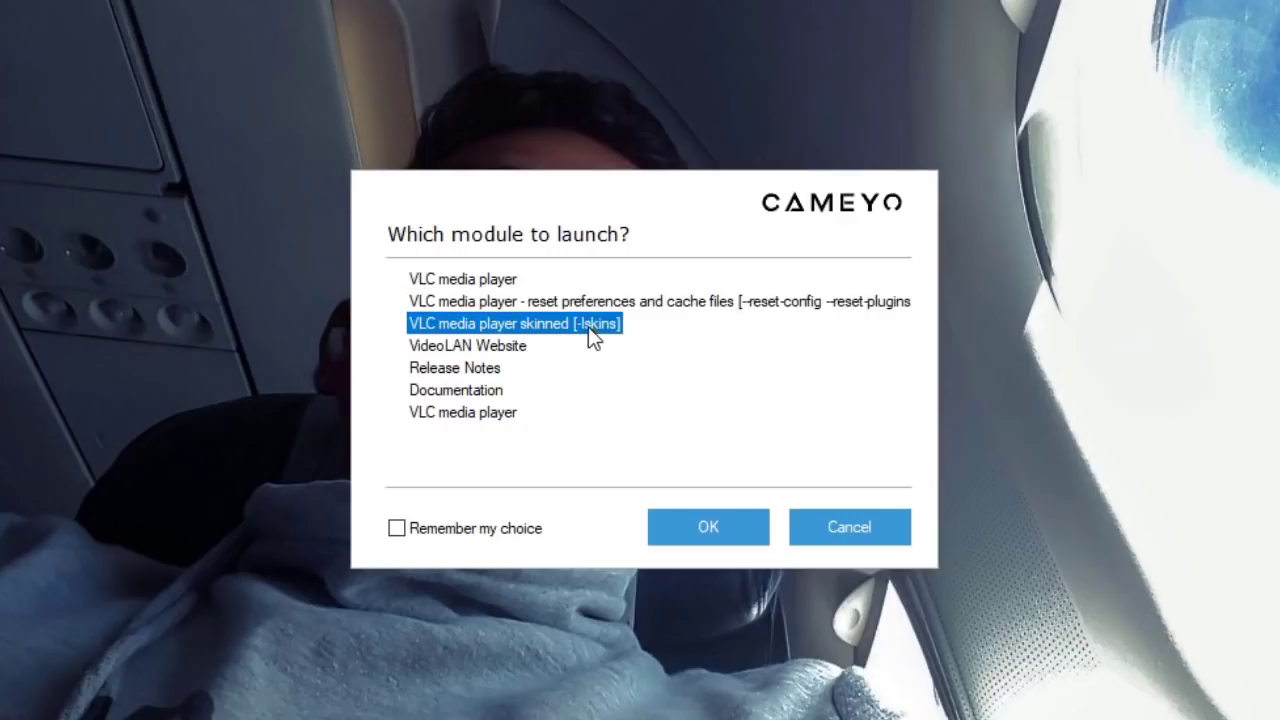
left_click(500, 346)
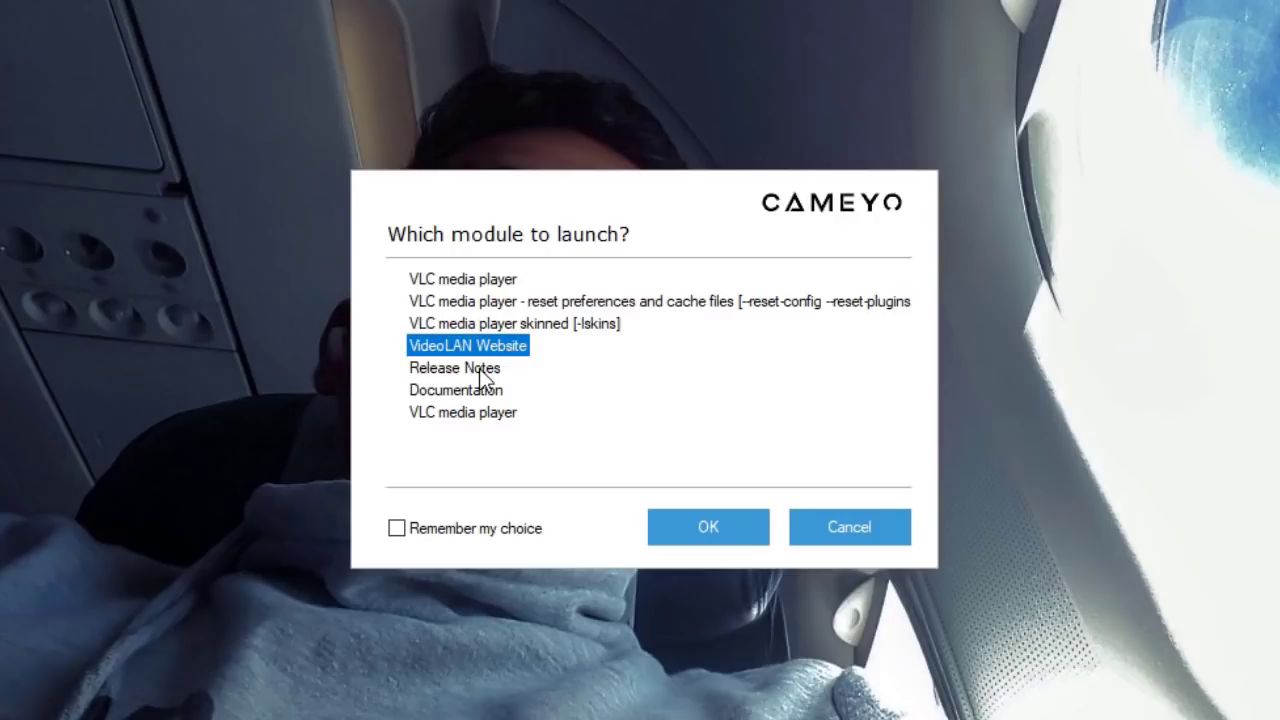
left_click(484, 374)
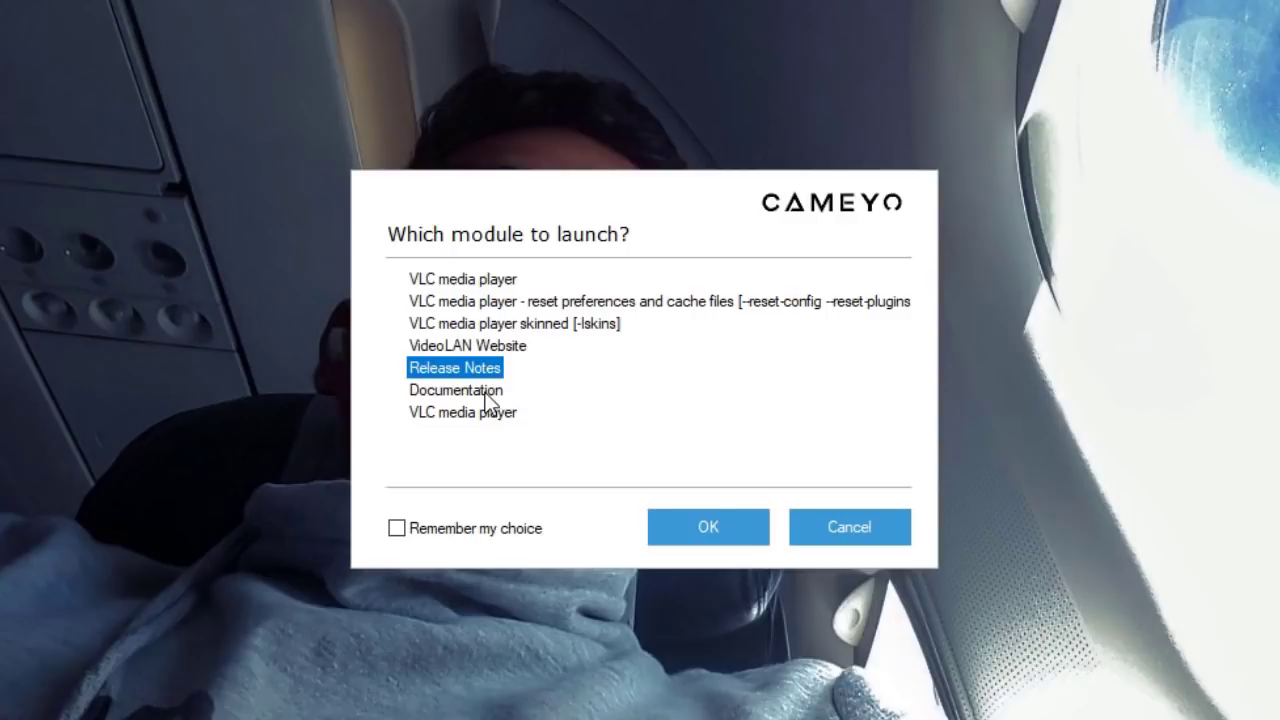
left_click(478, 391)
left_click(486, 414)
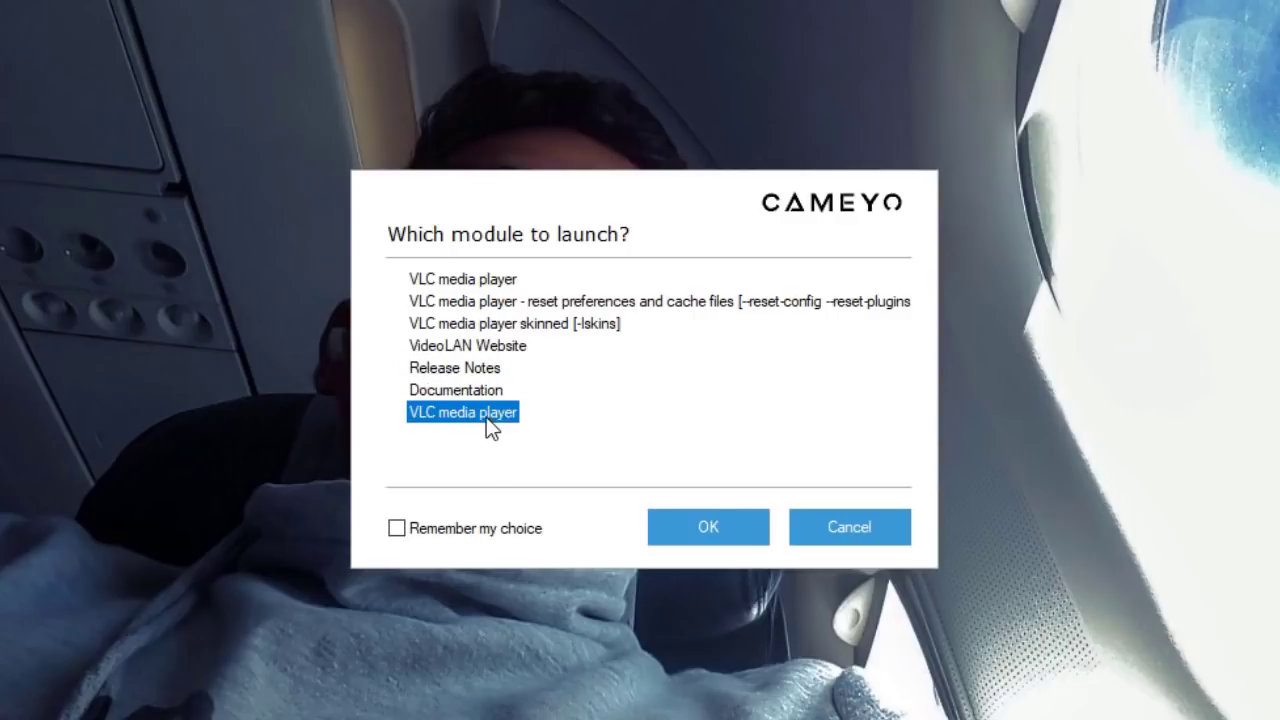
left_click(474, 286)
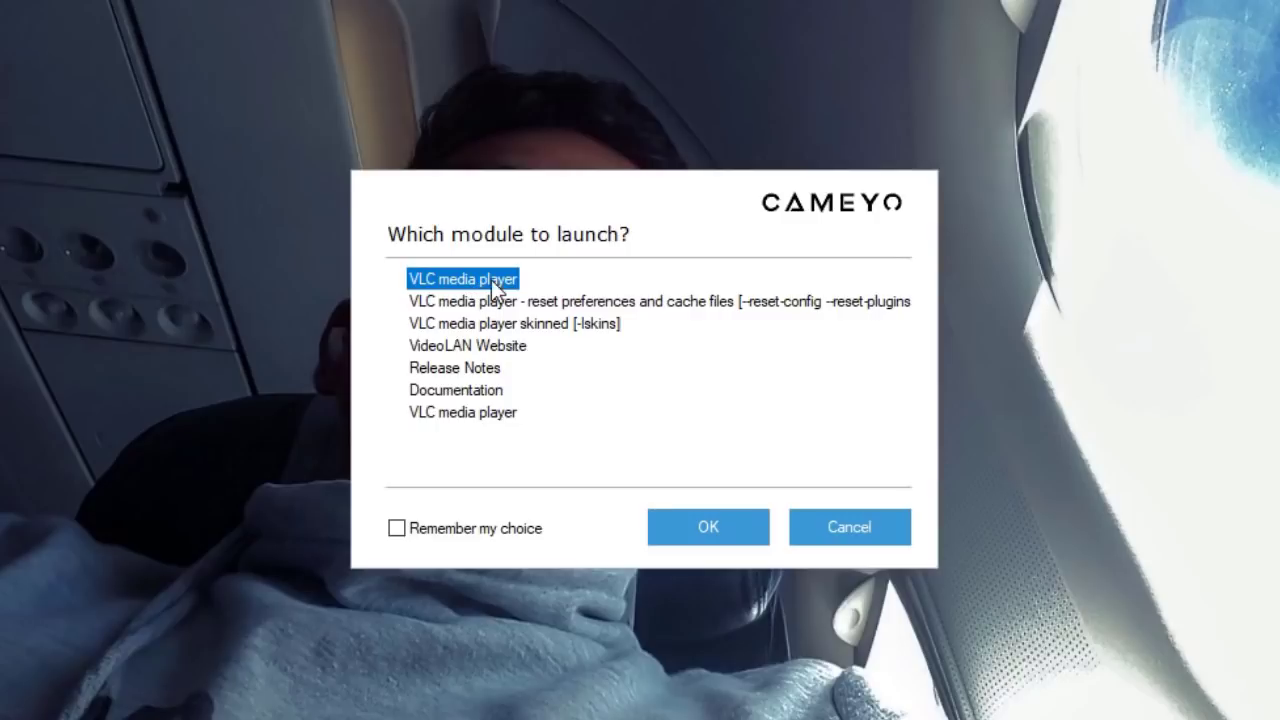
left_click(502, 417)
left_click(474, 275)
left_click(500, 414)
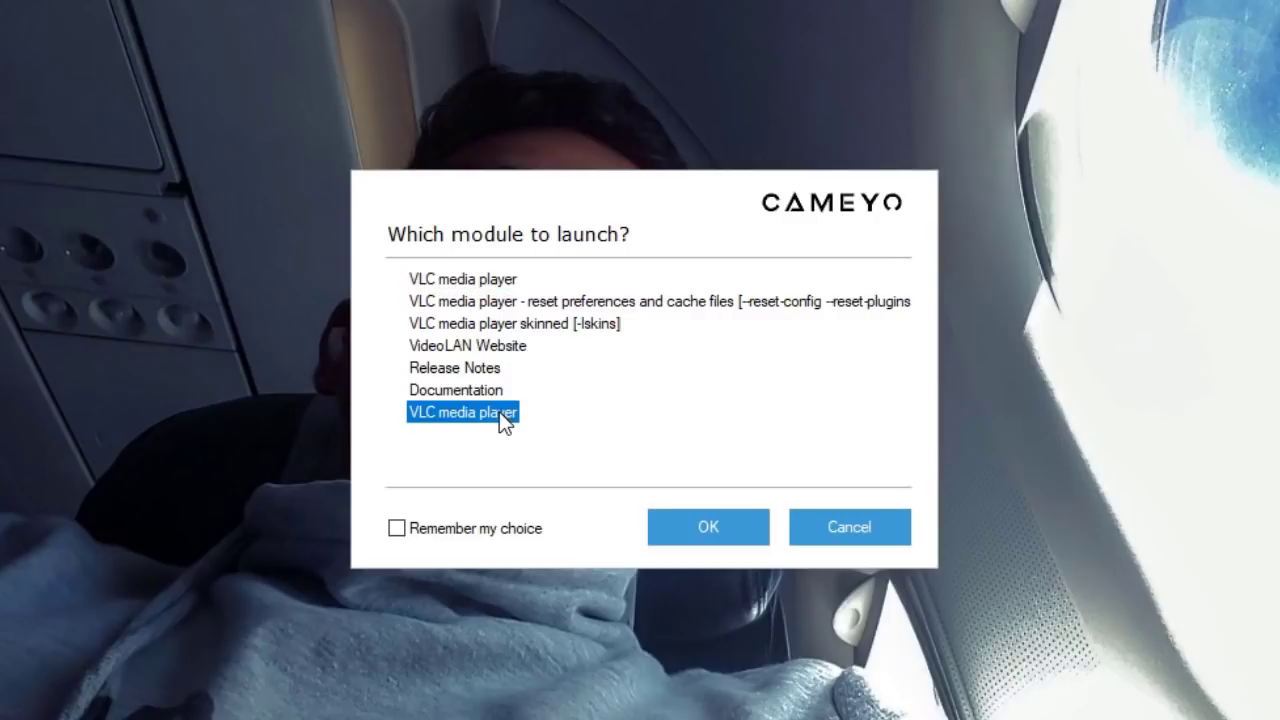
left_click(480, 280)
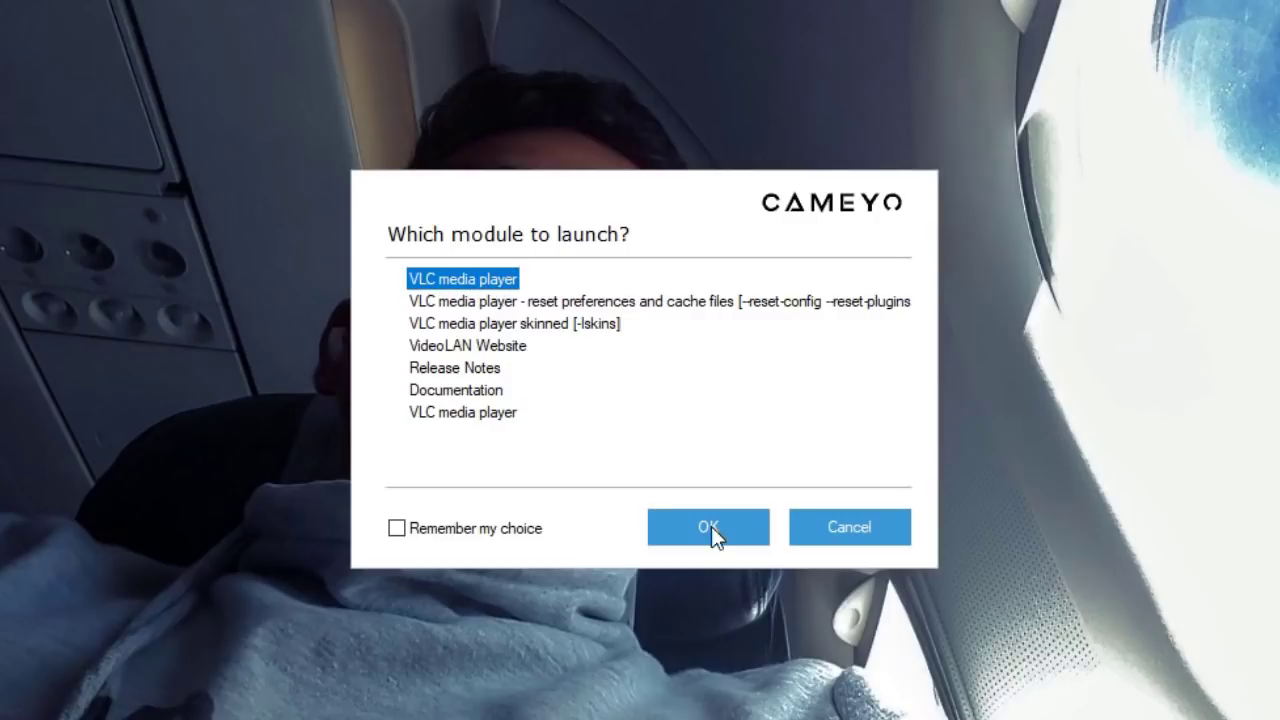
- Launch the last VLC media player module in the list and dismiss the player's privacy and network policy dialog
left_click(508, 414)
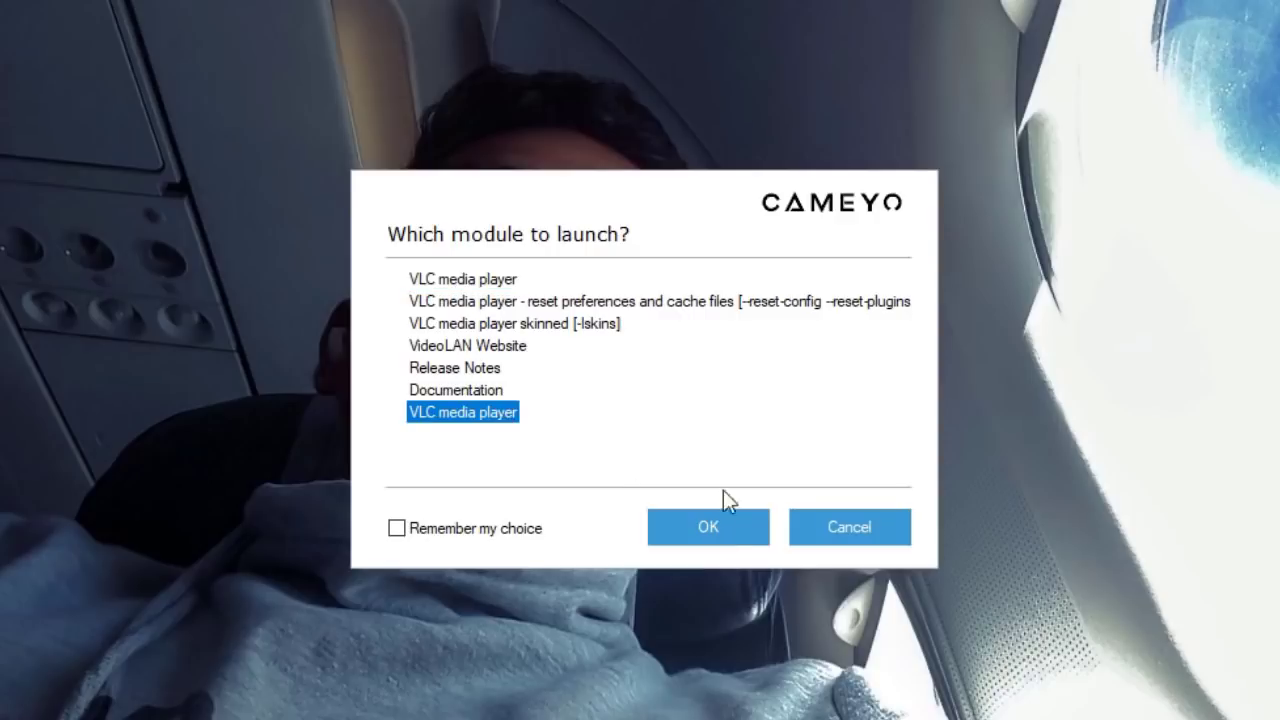
left_click(738, 532)
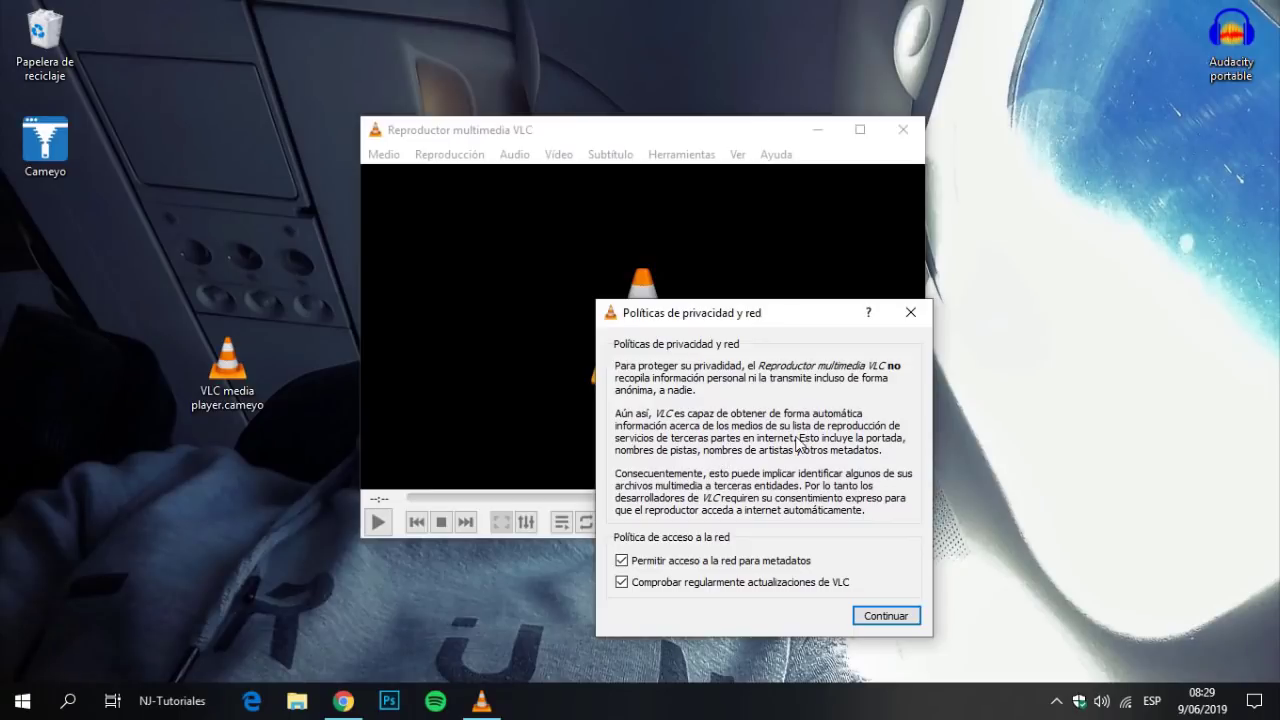
left_click(910, 312)
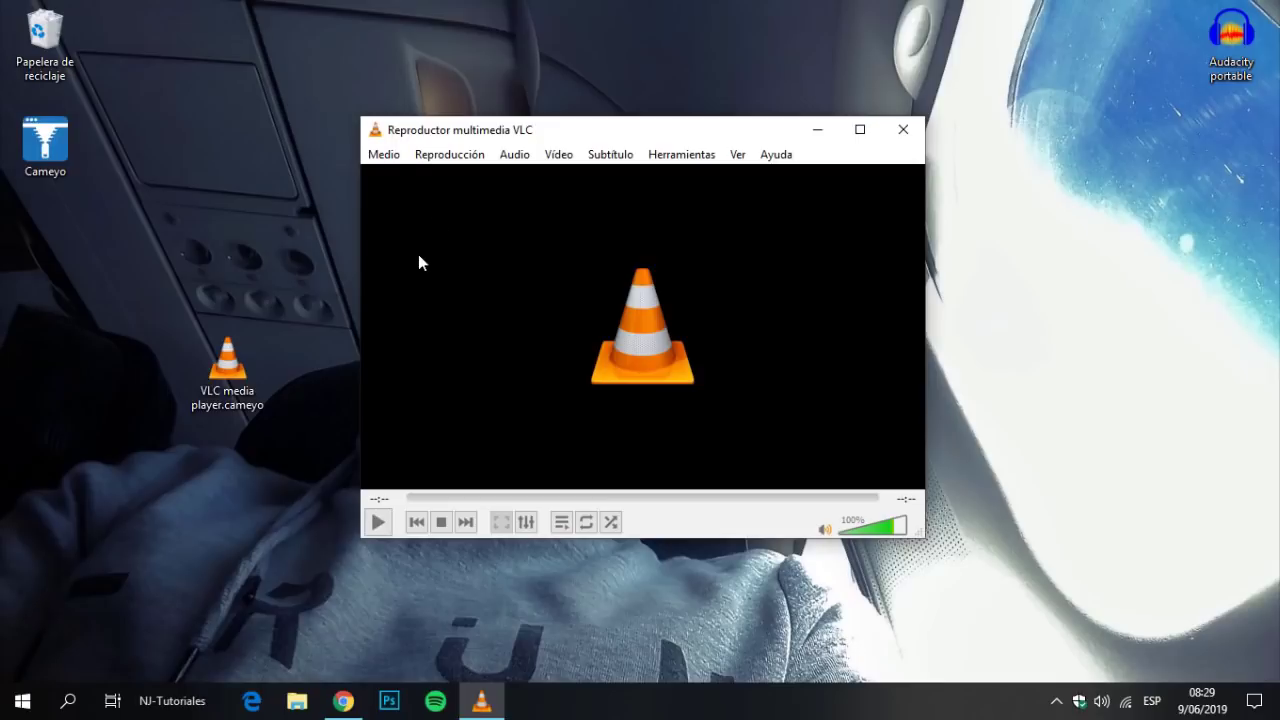
- Open the video Besnine - Waiting For The Sun from the Escritorio folder in the portable player
left_click(386, 155)
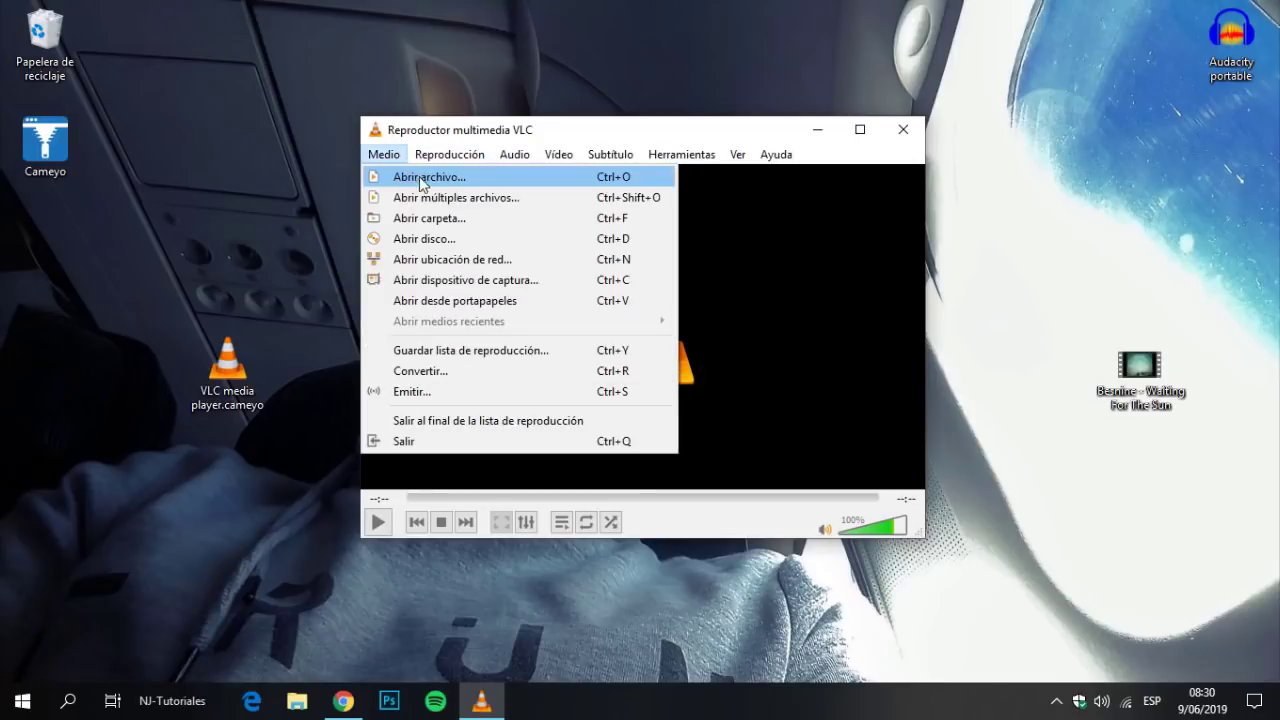
left_click(423, 175)
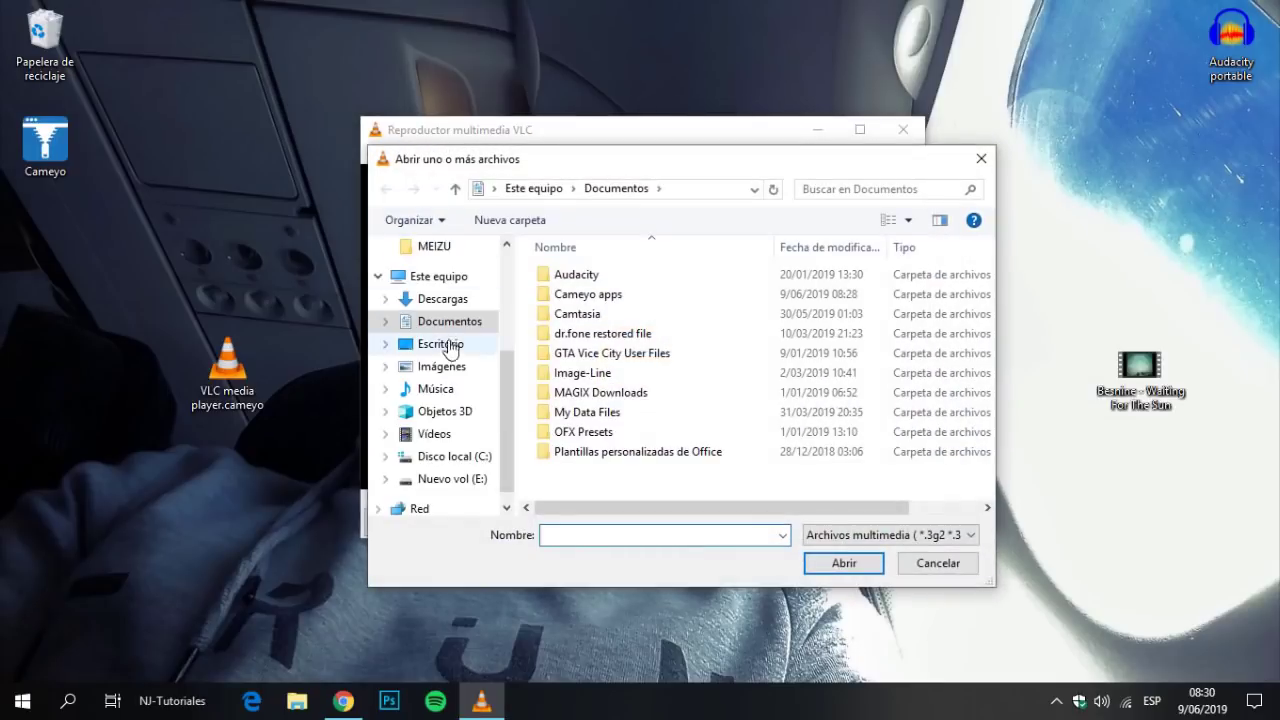
left_click(436, 343)
left_click(602, 280)
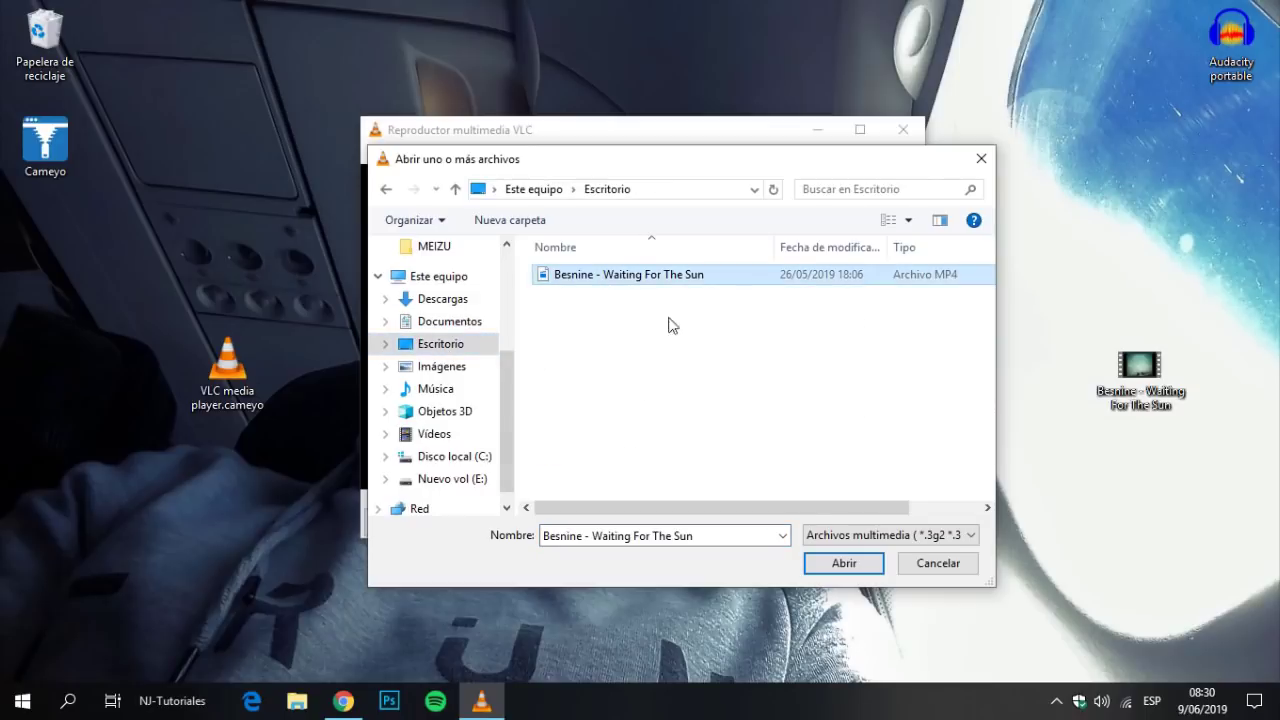
left_click(863, 571)
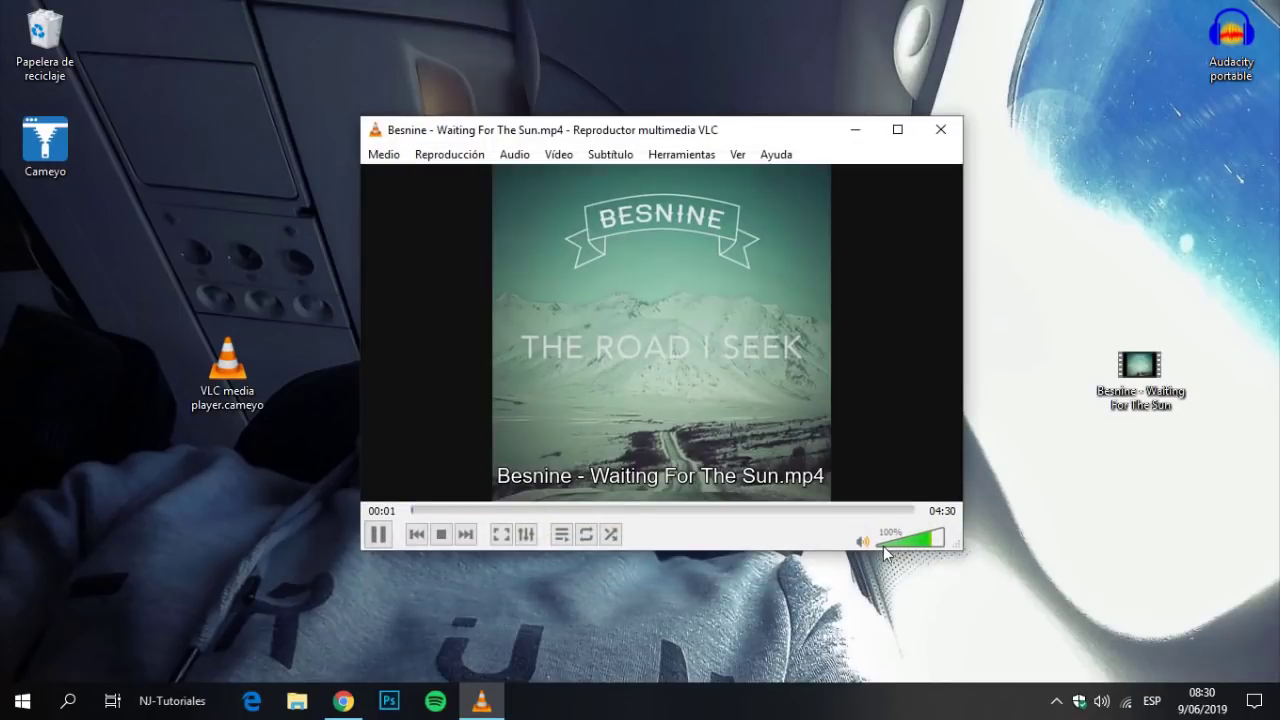
- Raise the volume to 111%, seek through the video to about 03:32, and pause playback
left_click(939, 545)
left_click(604, 510)
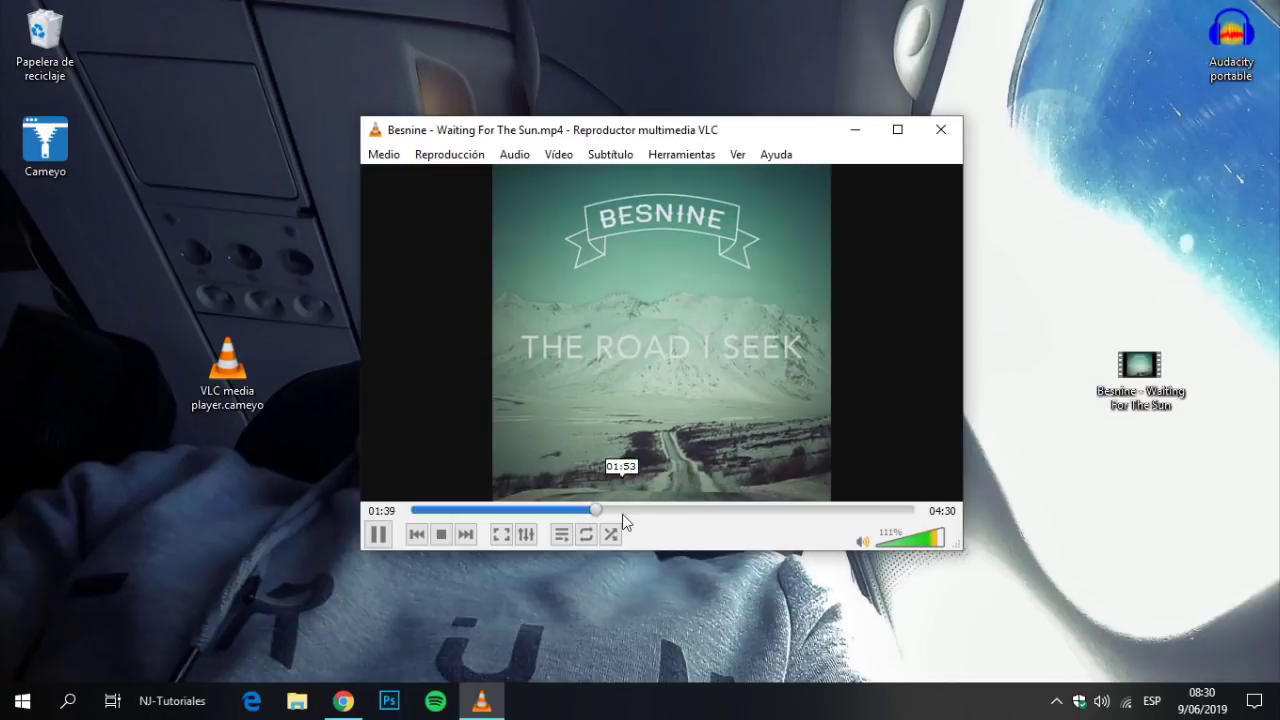
left_click(673, 511)
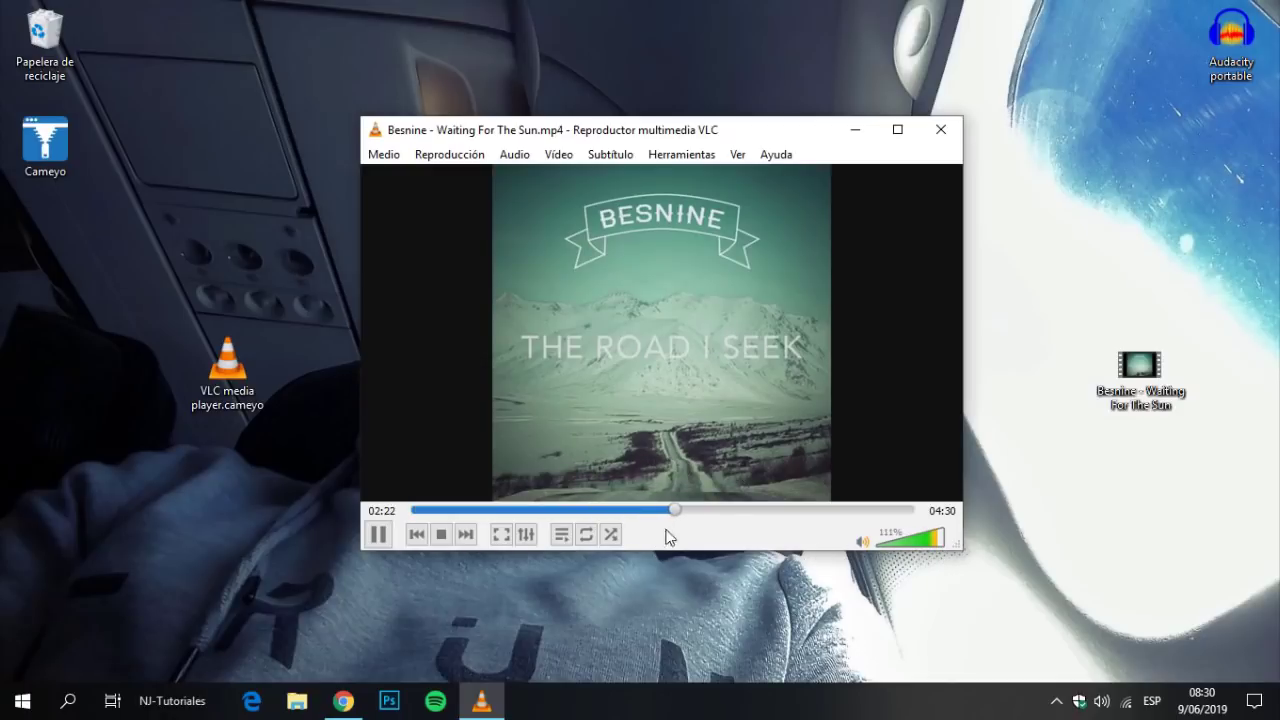
left_click_drag(674, 511, 804, 515)
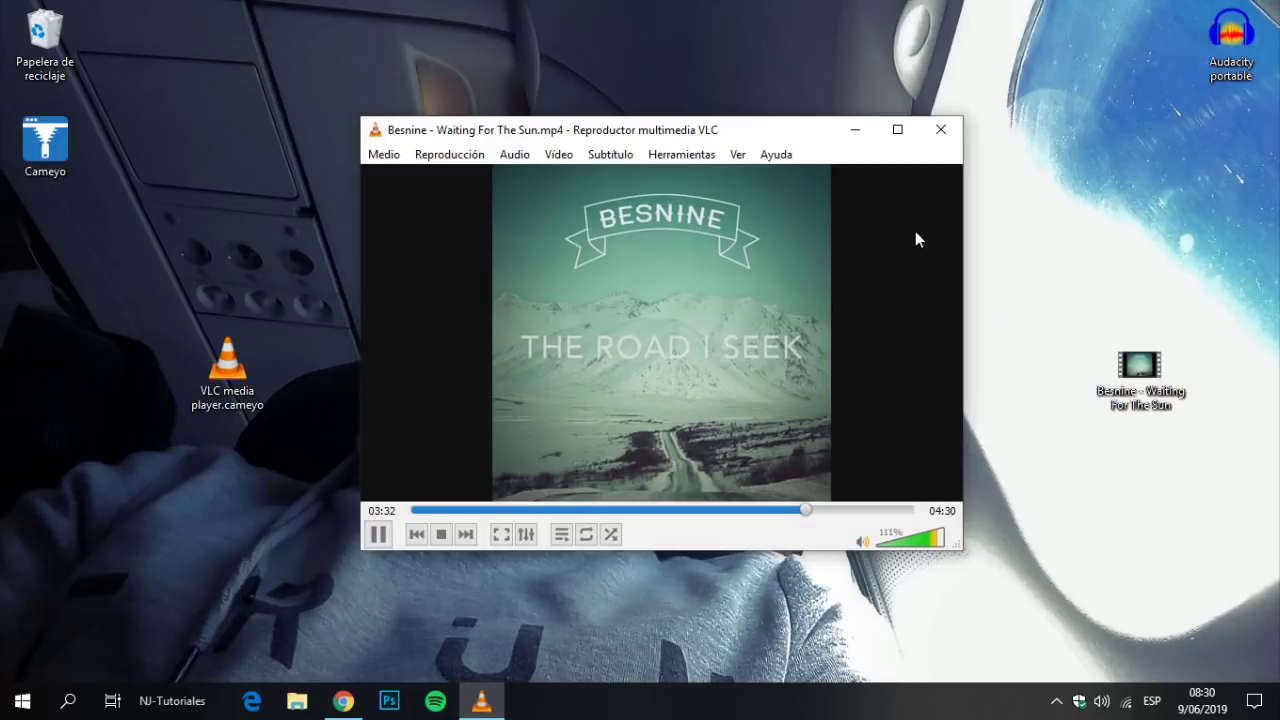
left_click(378, 534)
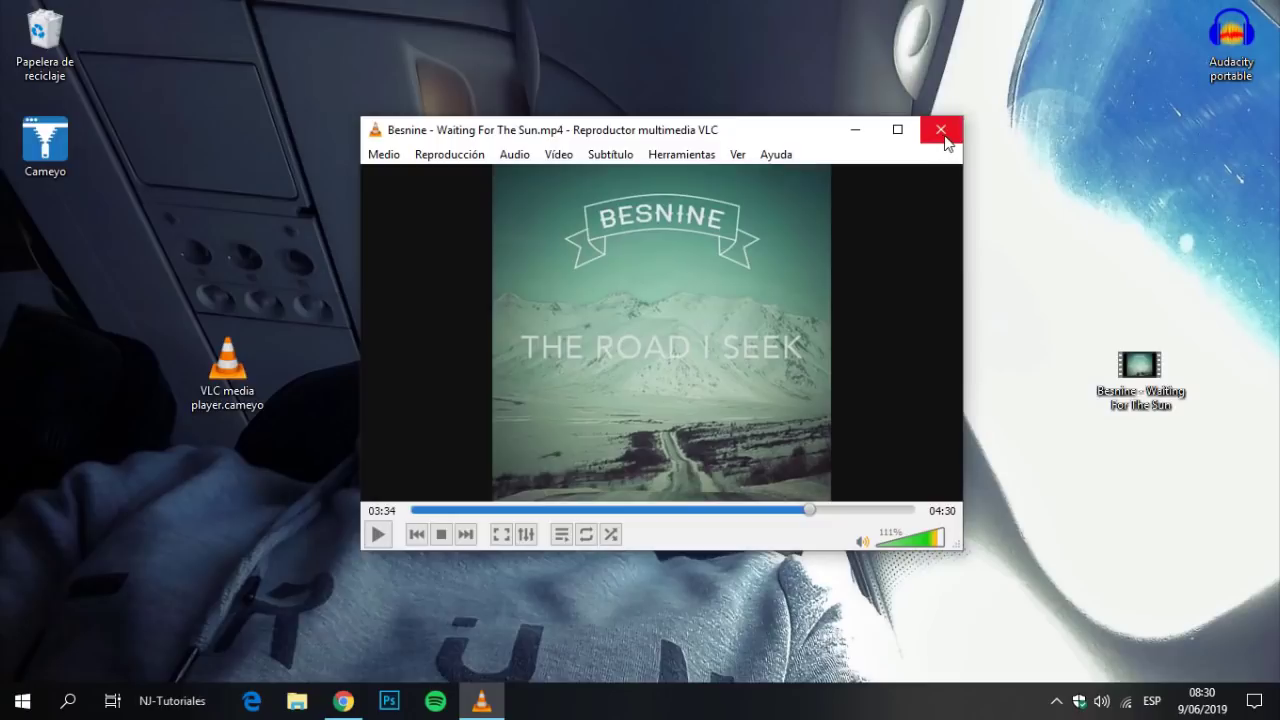
- Open the audio file School_Bus_Shuffle (1).mp3 and skip its playback to about 00:23
left_click(395, 155)
left_click(439, 187)
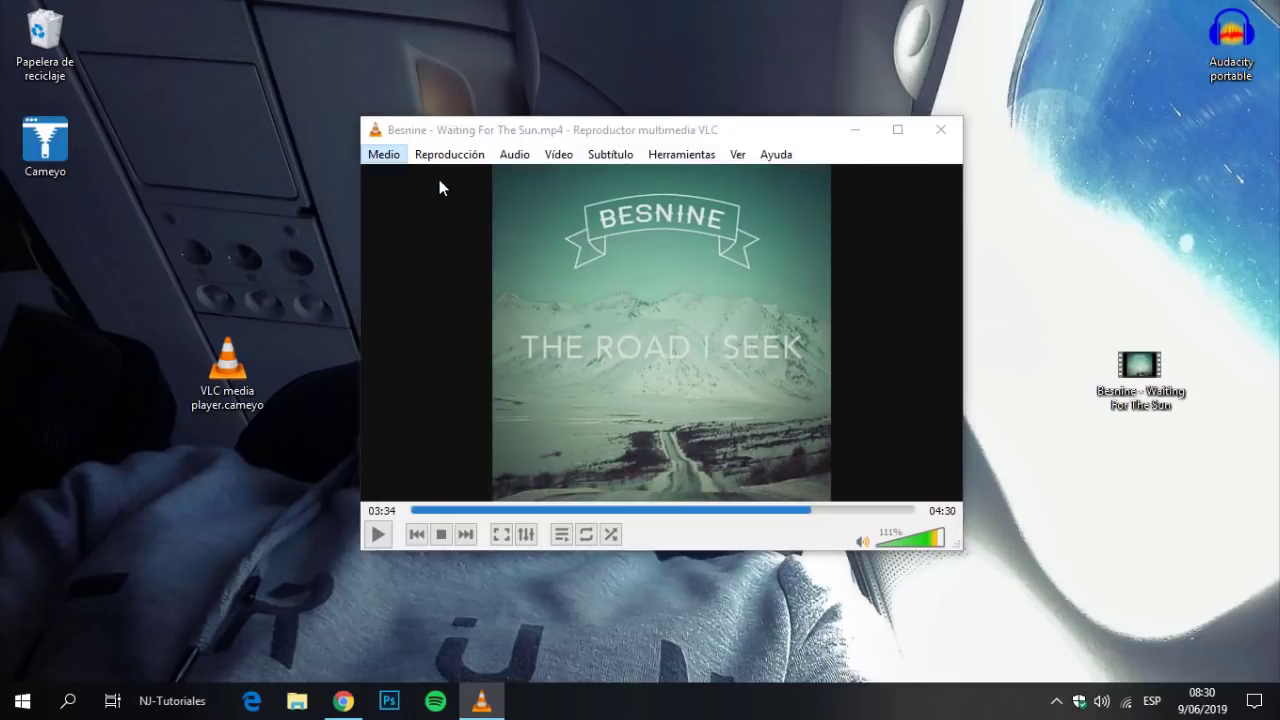
left_click(378, 534)
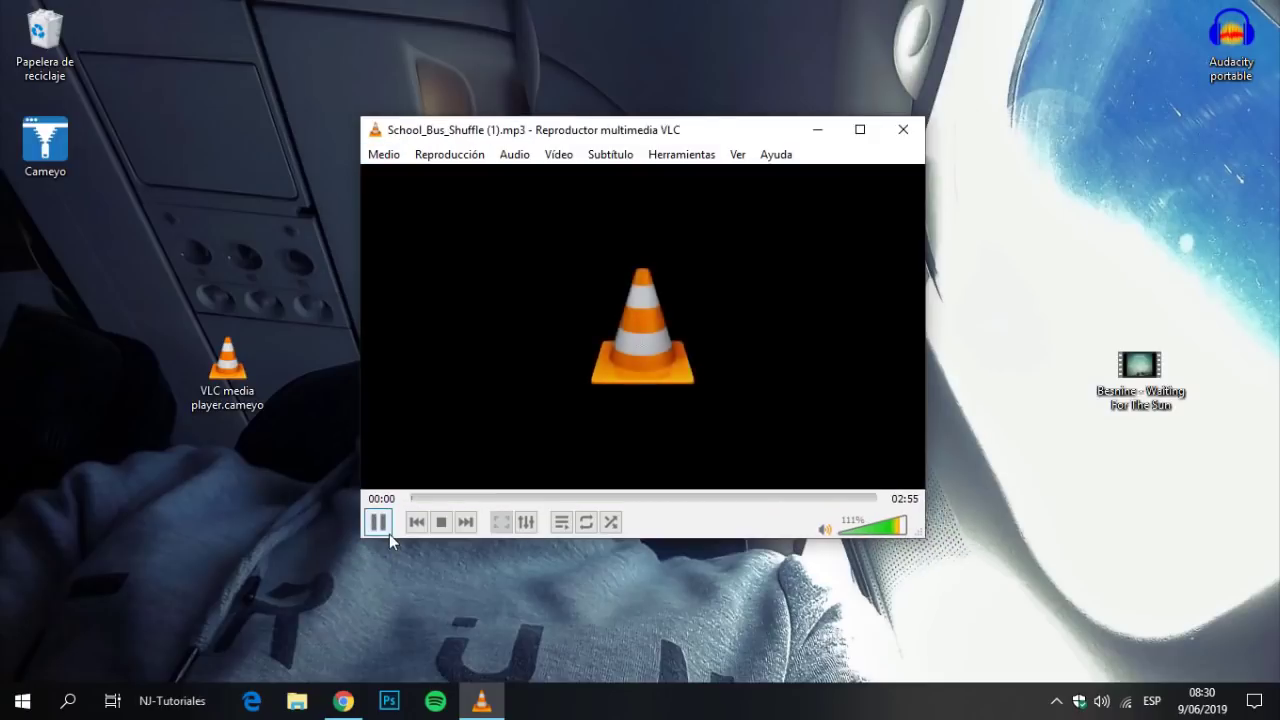
left_click(467, 498)
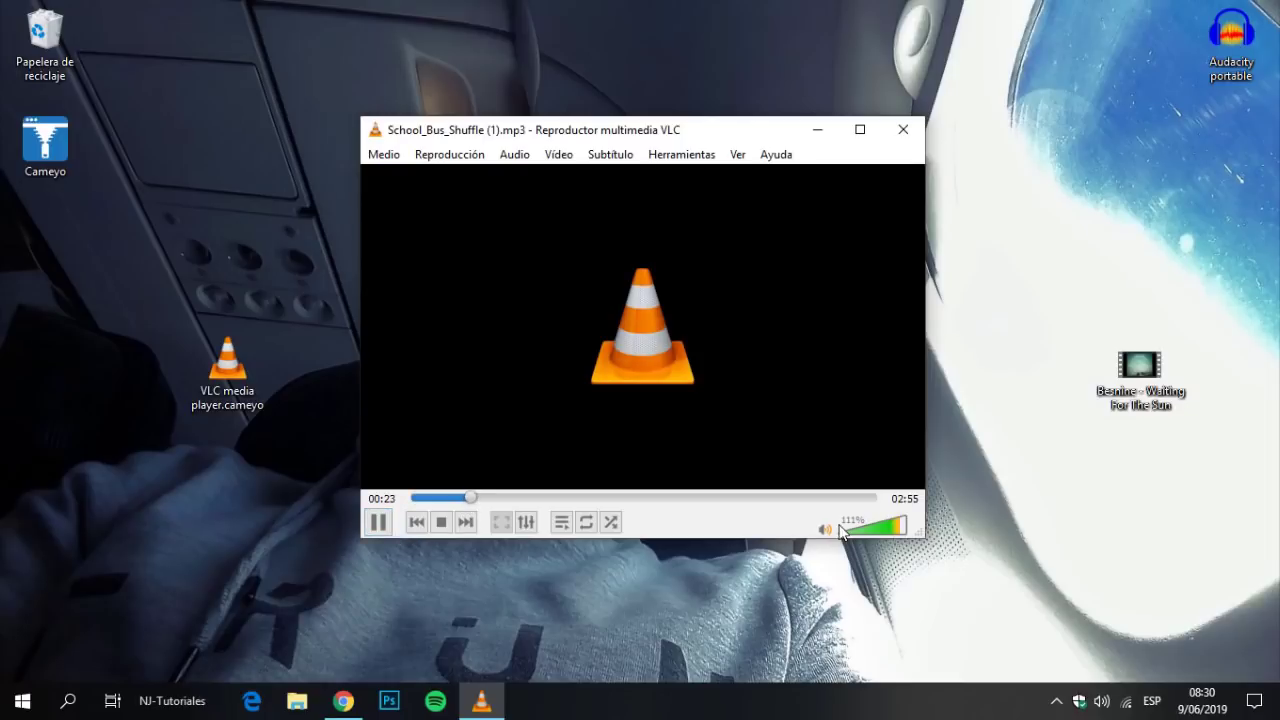
- Close the player, then place VLC media player.cameyo beneath the Cameyo icon and the Besnine video beneath Audacity portable on the desktop
left_click(902, 134)
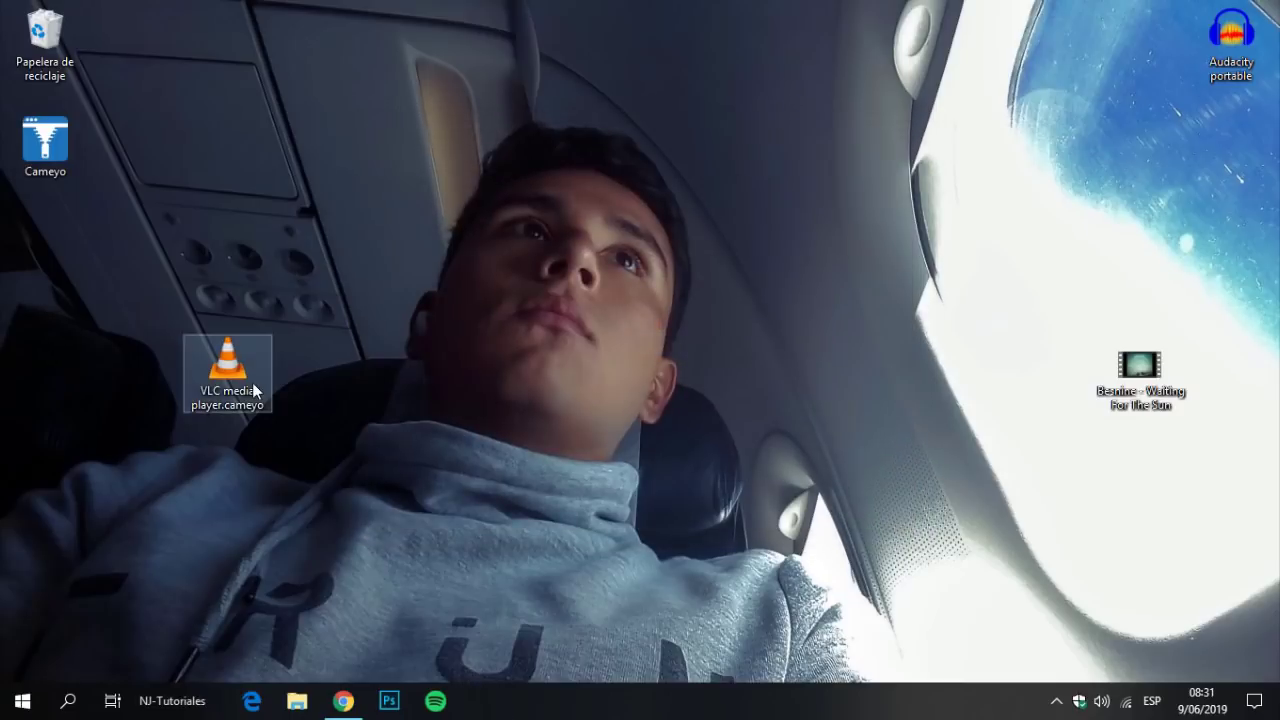
left_click_drag(217, 380, 54, 219)
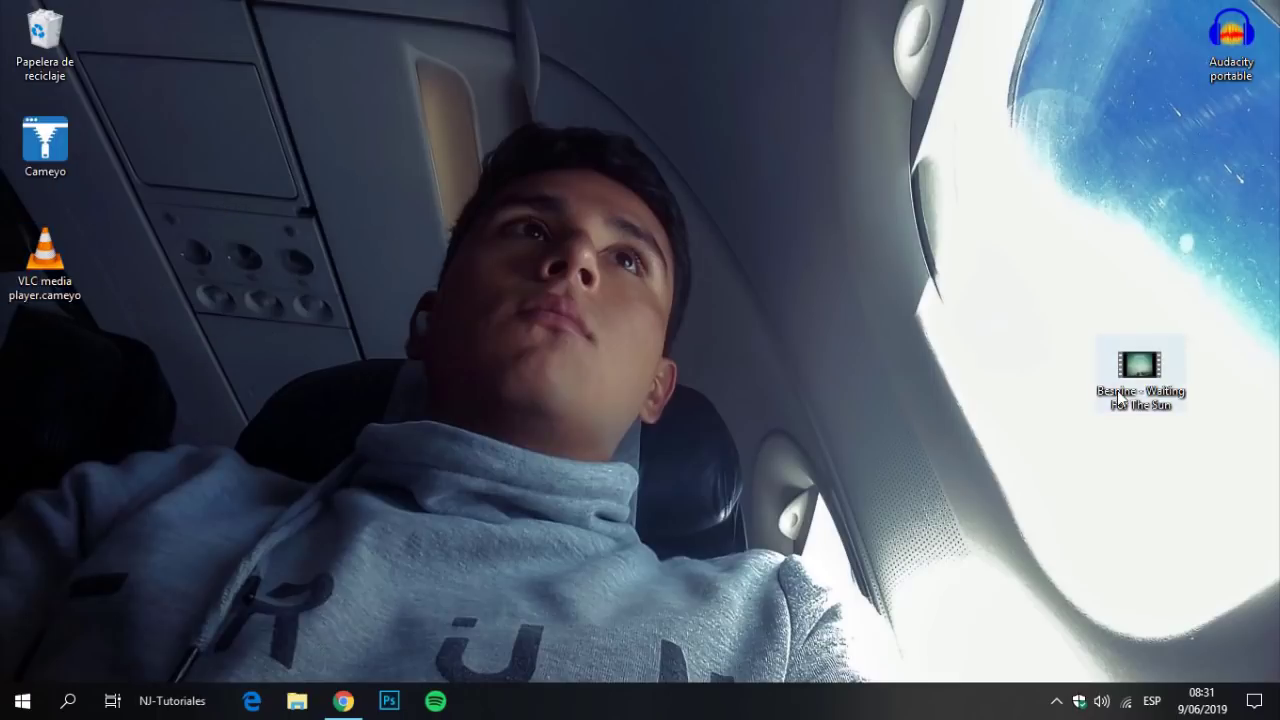
left_click_drag(1142, 400, 1215, 178)
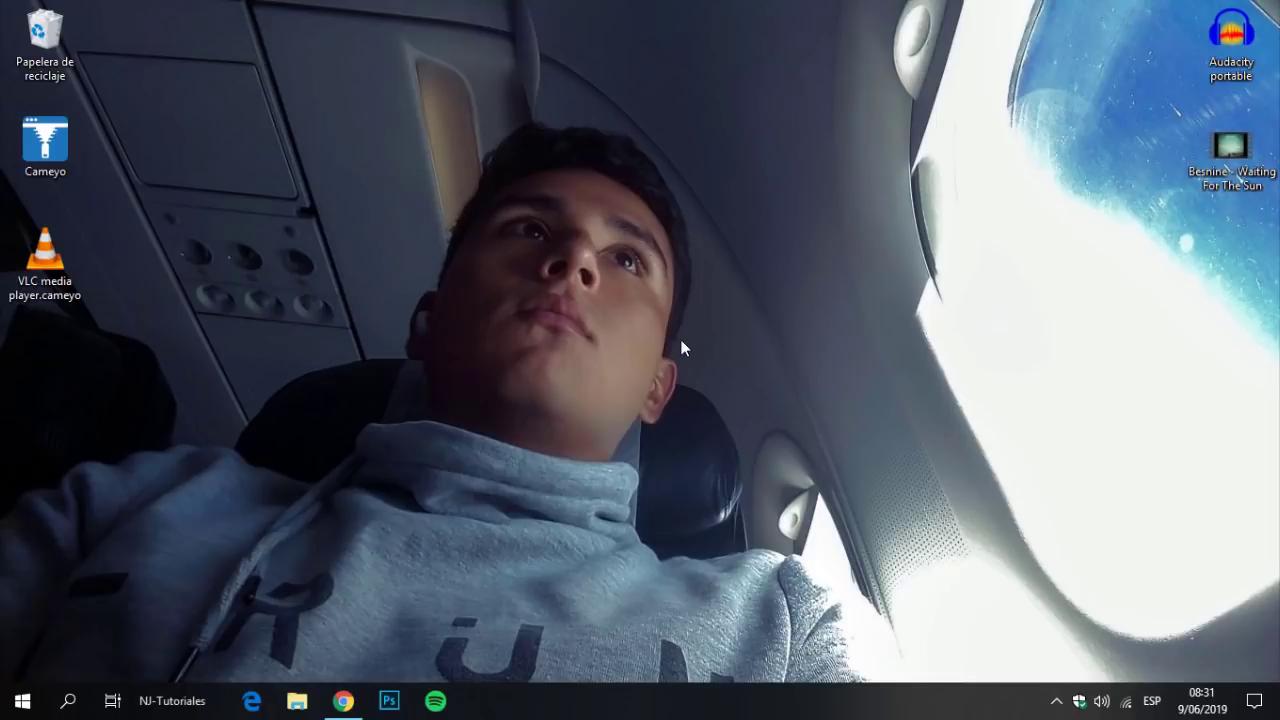